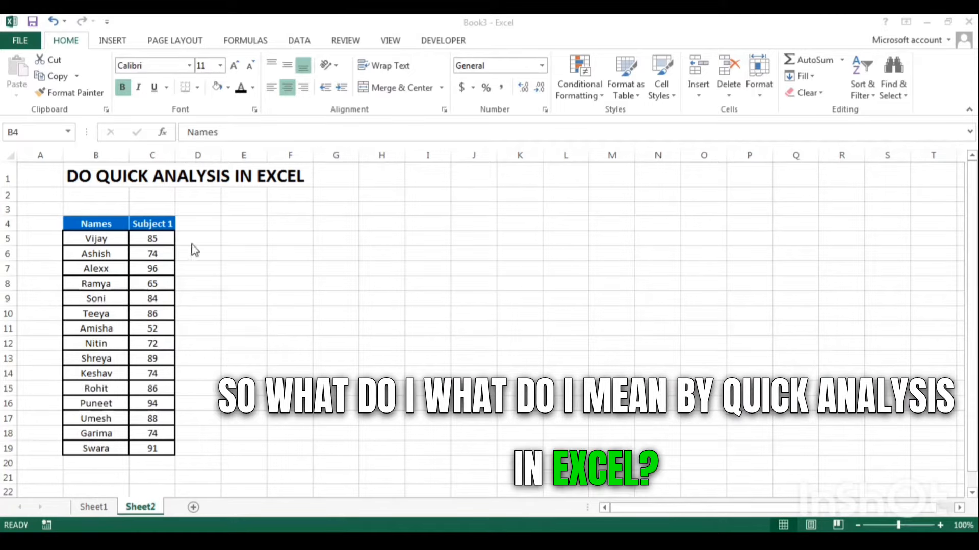
left_click(104, 228)
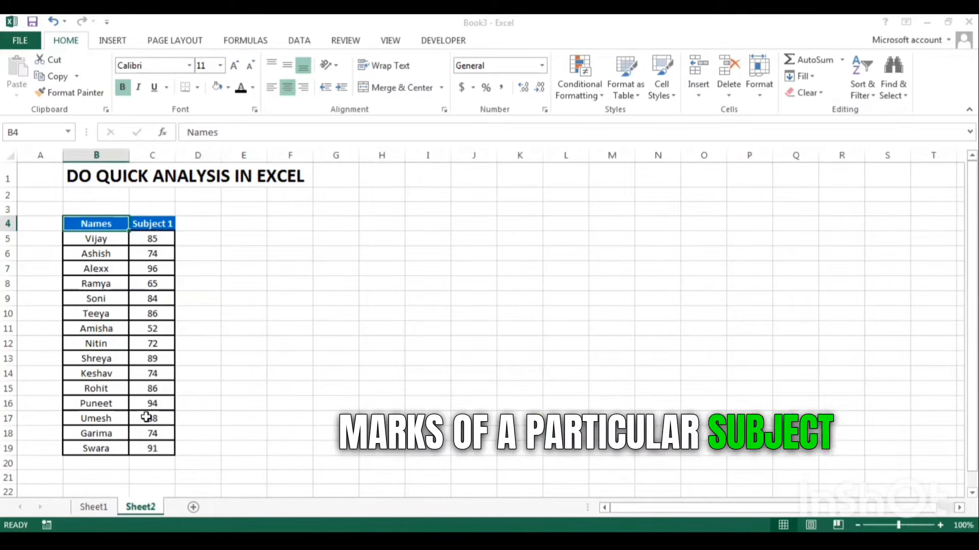
left_click(153, 238)
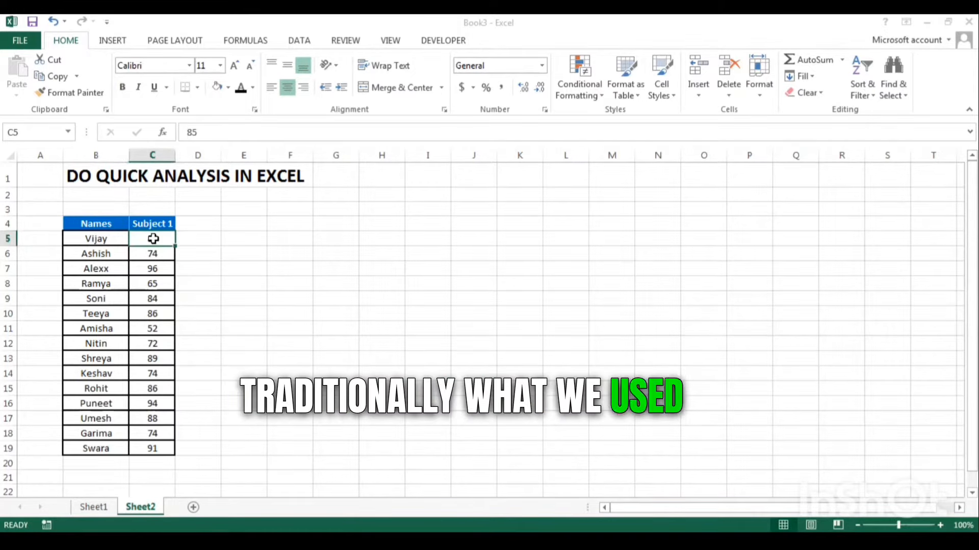
key("Right")
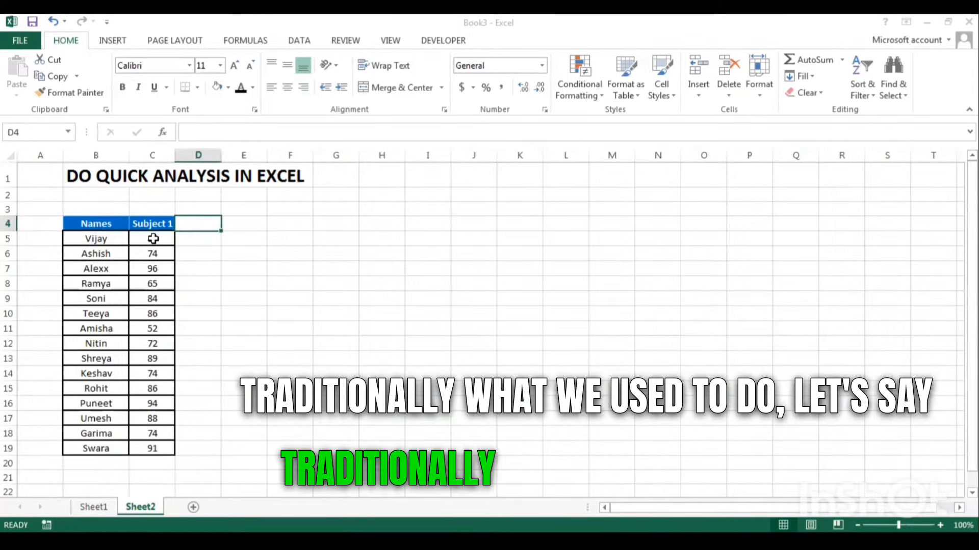
Total the Subject 1 marks in C5:C19 with AutoSum in C20 and check the resulting formula.
left_click(153, 239)
key("shift+Down")
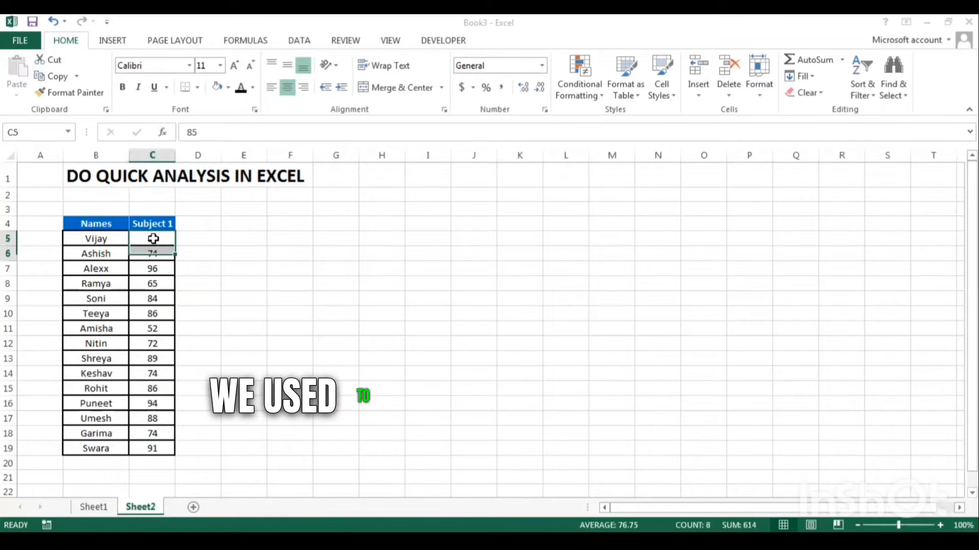
key("shift+Down")
key("shift+Down")
key("shift+Down")
key("shift+Down")
key("shift+Down")
key("shift+Down")
key("shift+Down")
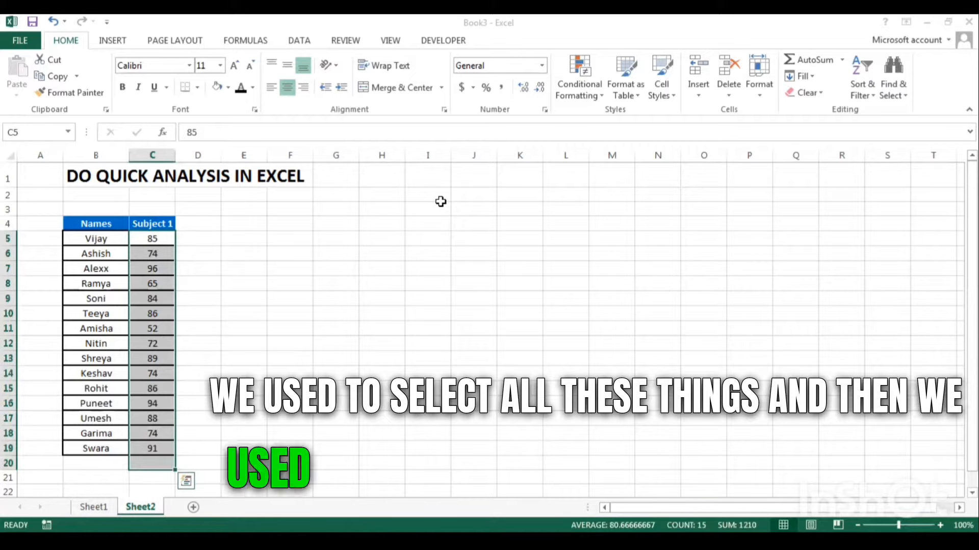
left_click(806, 64)
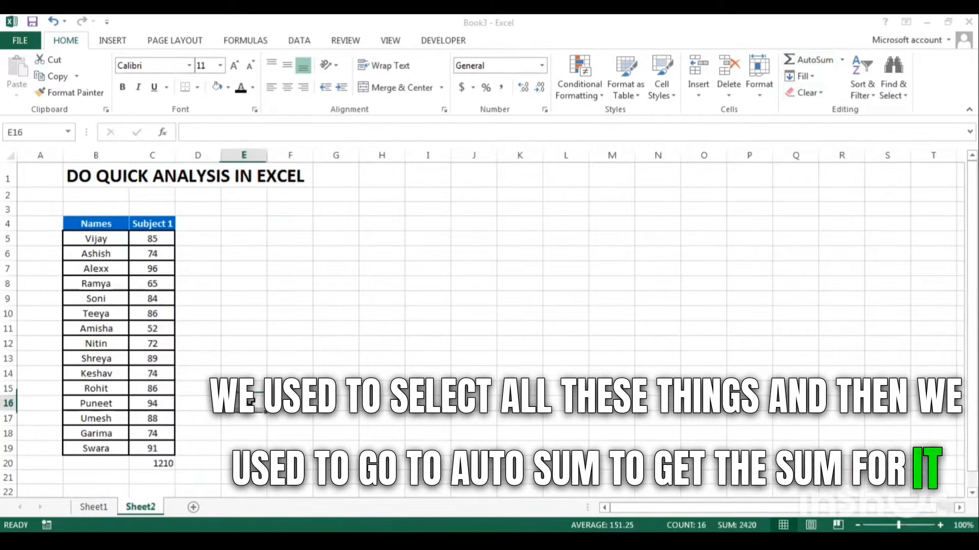
left_click(143, 463)
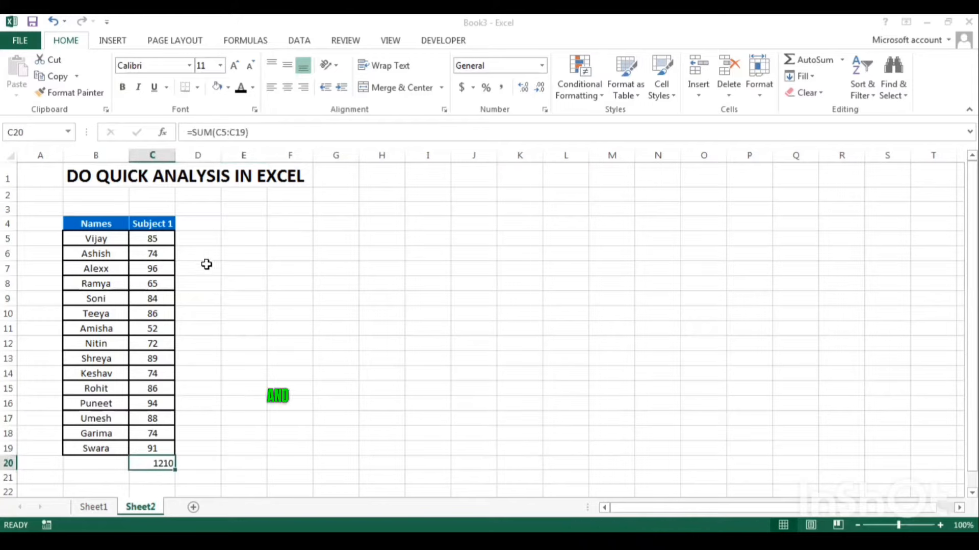
Enter the formula =C5/C20 in D5 to calculate the first student's share of the total.
left_click(194, 241)
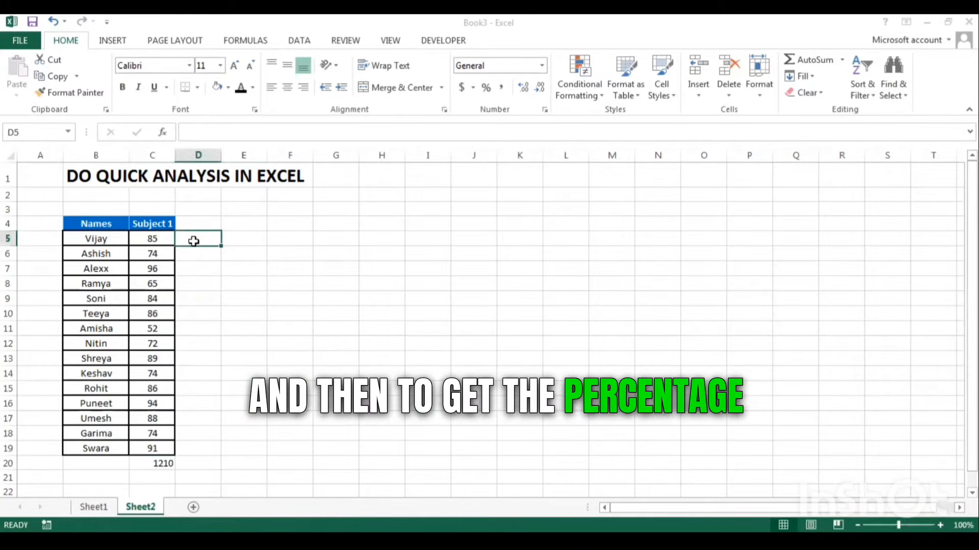
type("=")
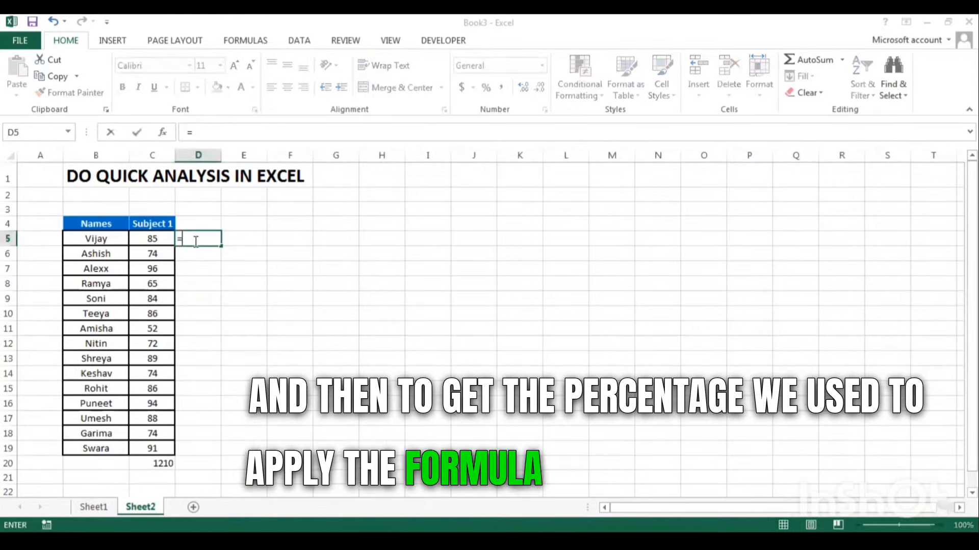
left_click(158, 238)
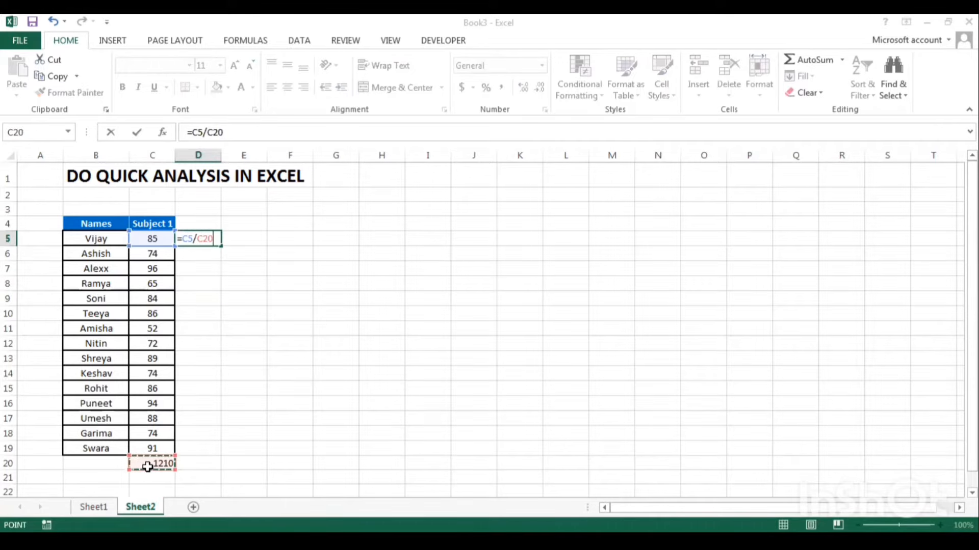
key("Return")
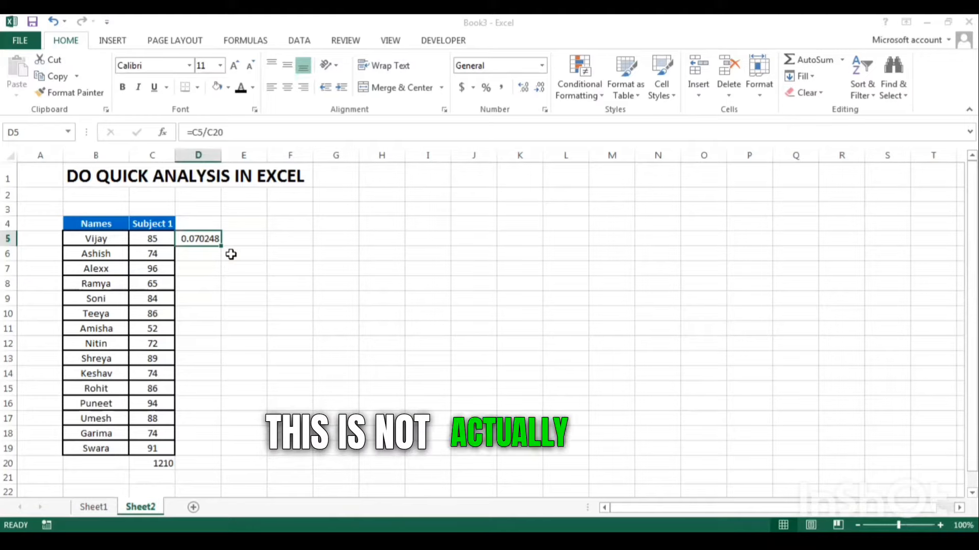
Delete the share formula in D5 and the Subject 1 total in C20.
key("Delete")
key("Down")
key("Down")
key("Down")
key("Down")
key("Down")
key("Down")
key("Down")
key("Down")
key("Down")
key("Down")
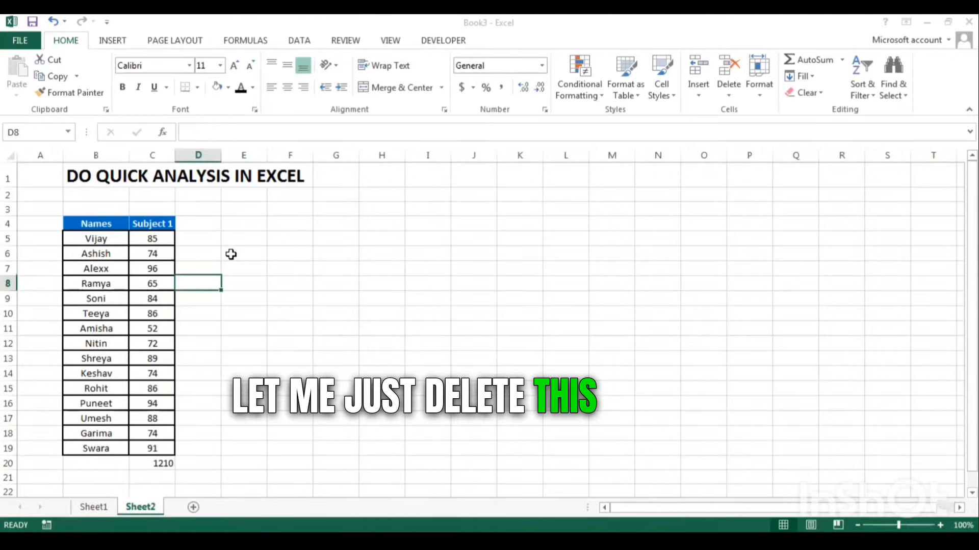
key("Down")
key("Down")
key("Down")
key("Down")
key("Left")
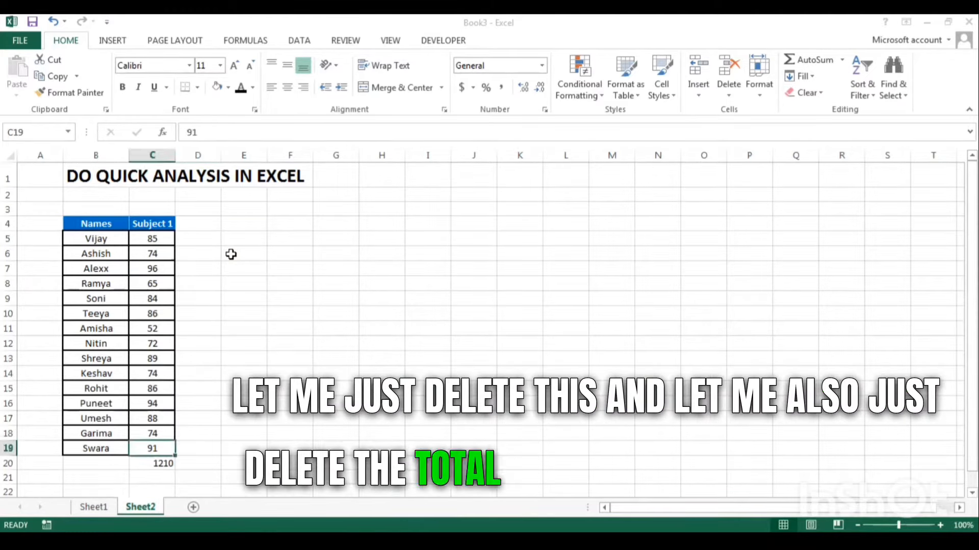
key("Down")
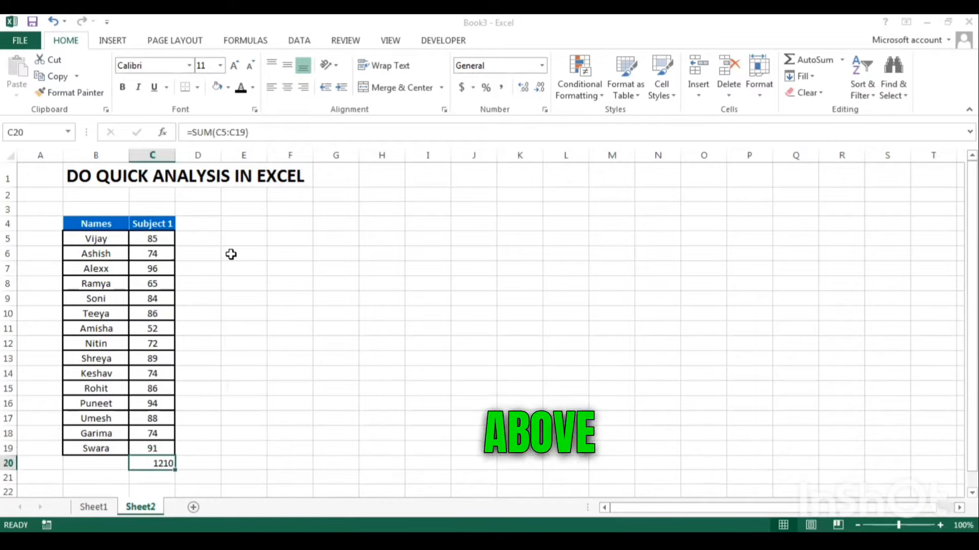
key("Delete")
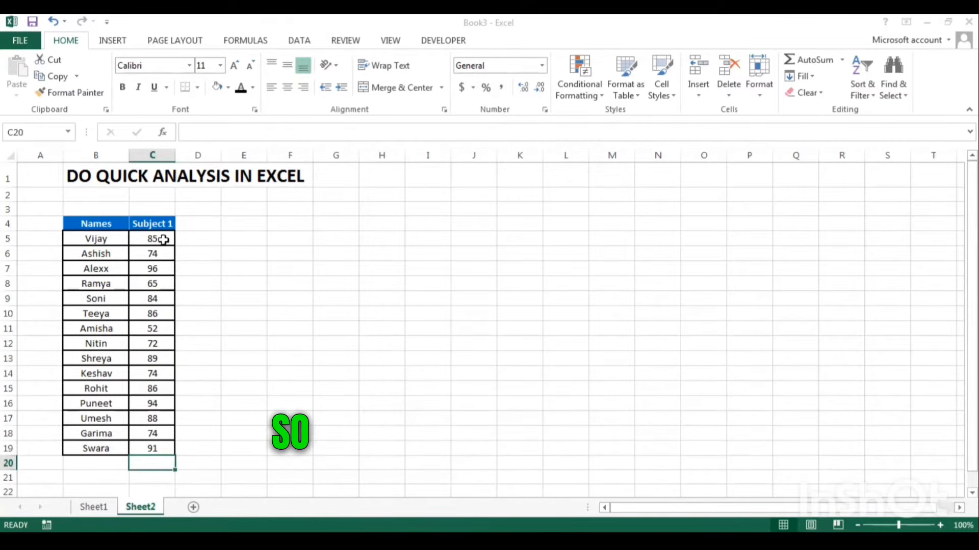
Use Quick Analysis on C5:C19 to add a % Total column beside the Subject 1 marks, and undo it.
left_click_drag(166, 240, 154, 445)
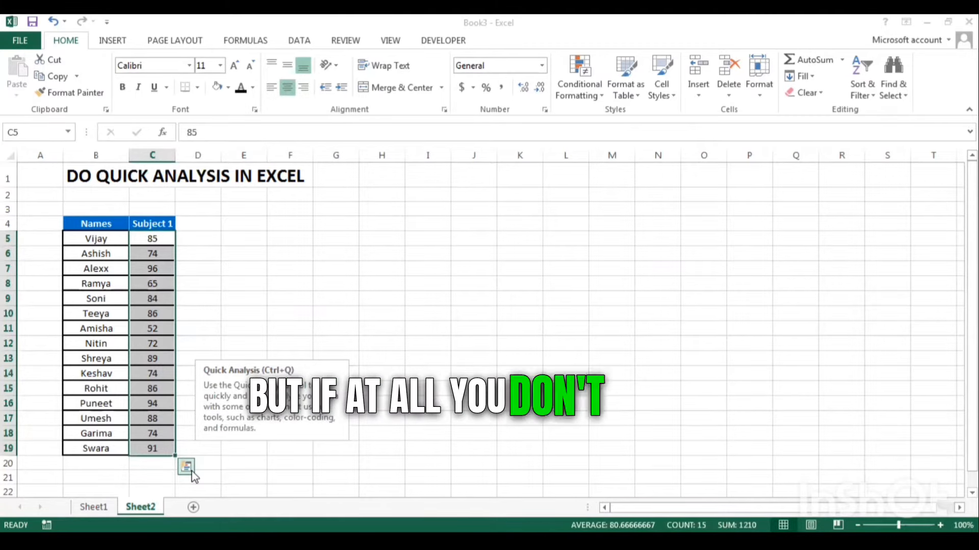
right_click(149, 371)
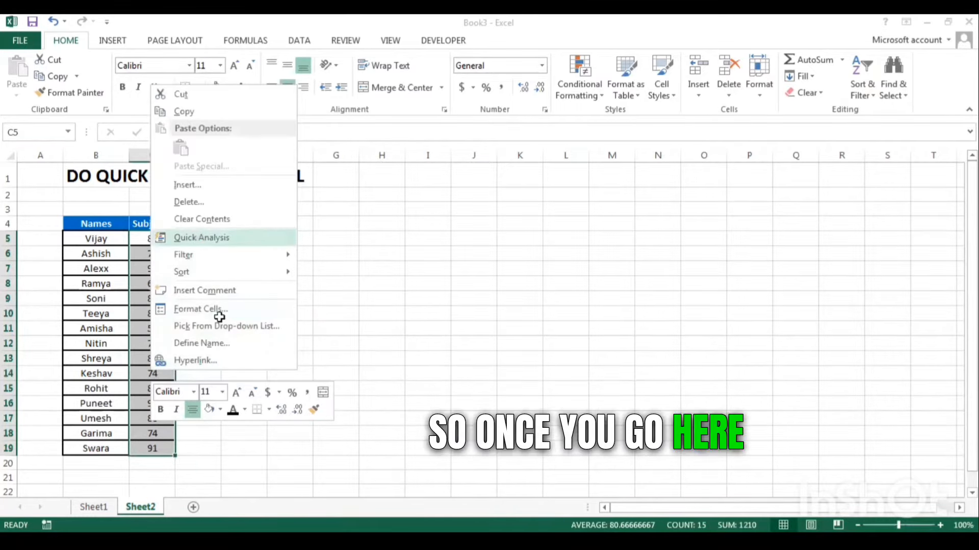
left_click(201, 238)
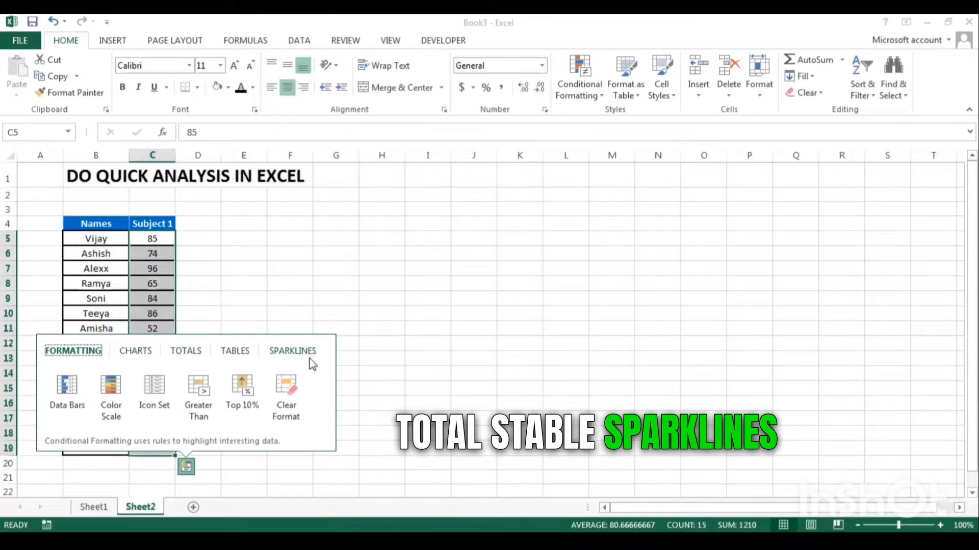
left_click(197, 354)
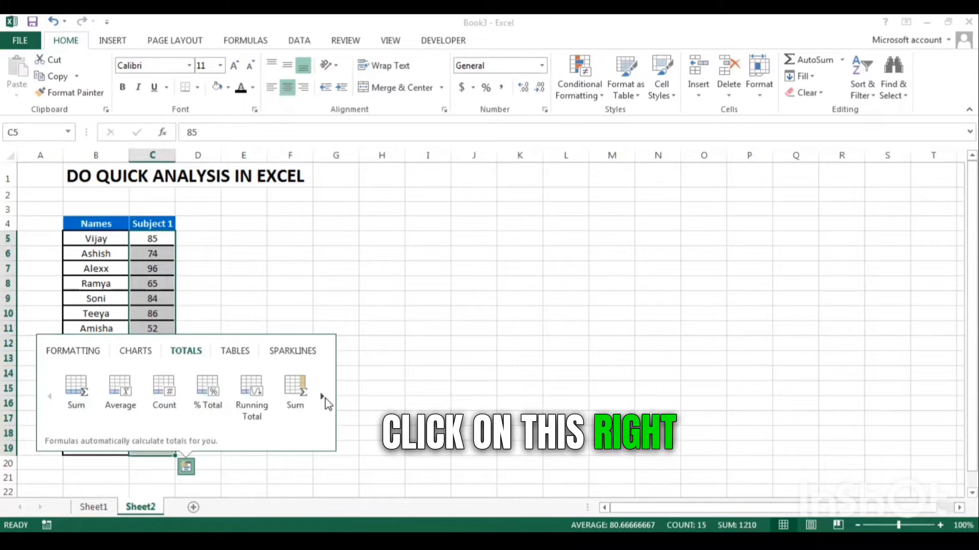
left_click(322, 397)
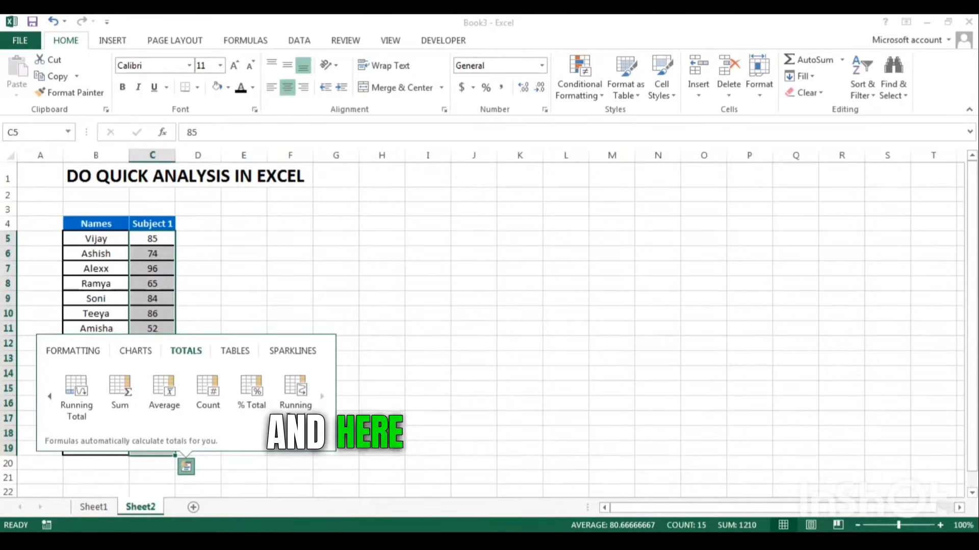
left_click(258, 394)
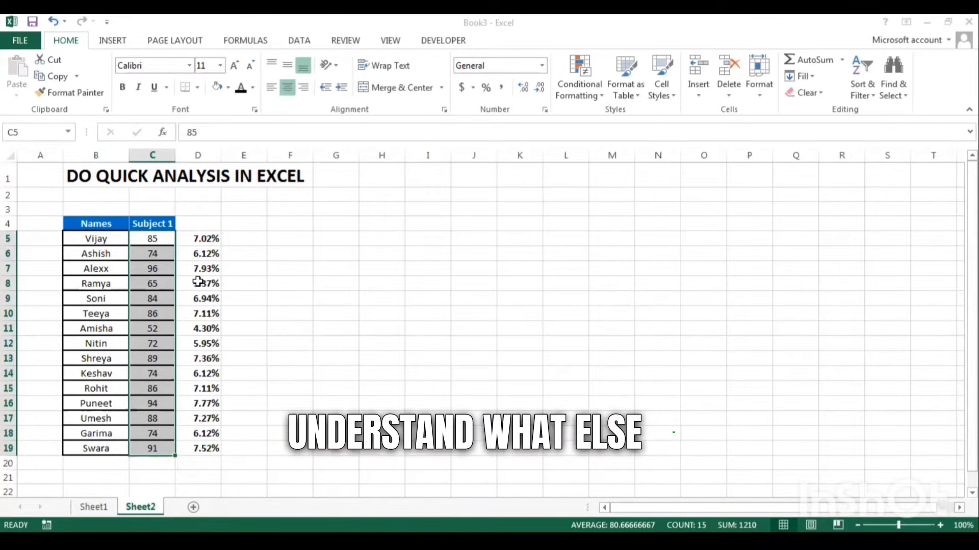
key("ctrl+z")
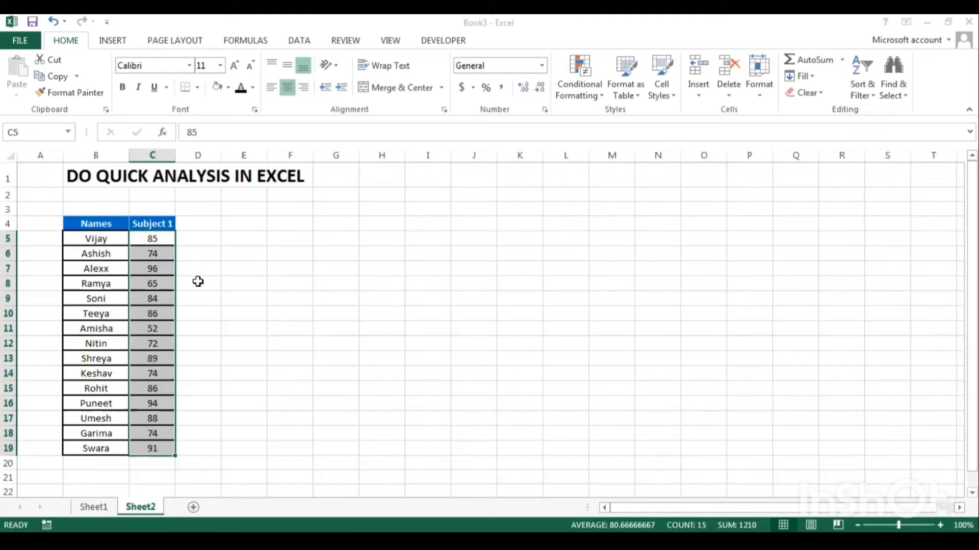
Use Quick Analysis to add the Sum of the Subject 1 marks below the column in C20.
right_click(152, 383)
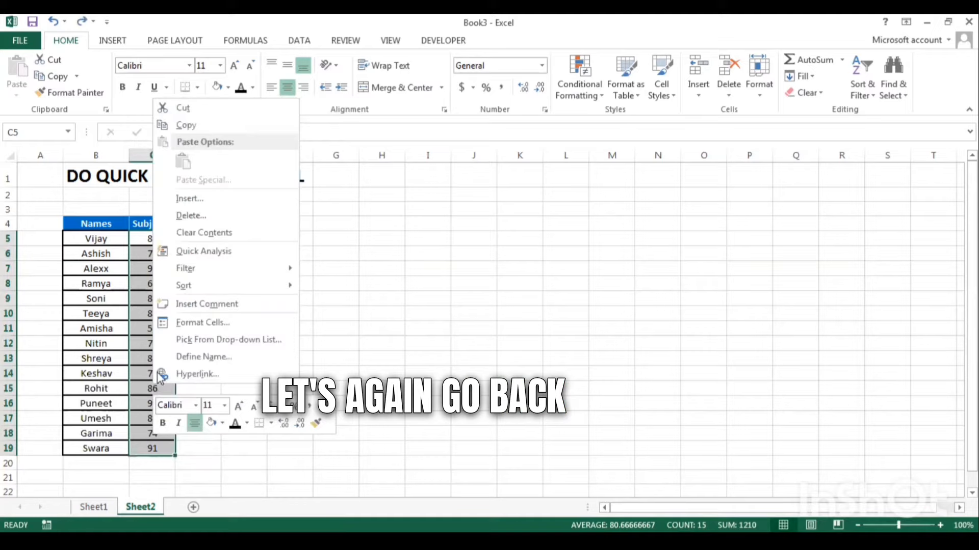
left_click(195, 252)
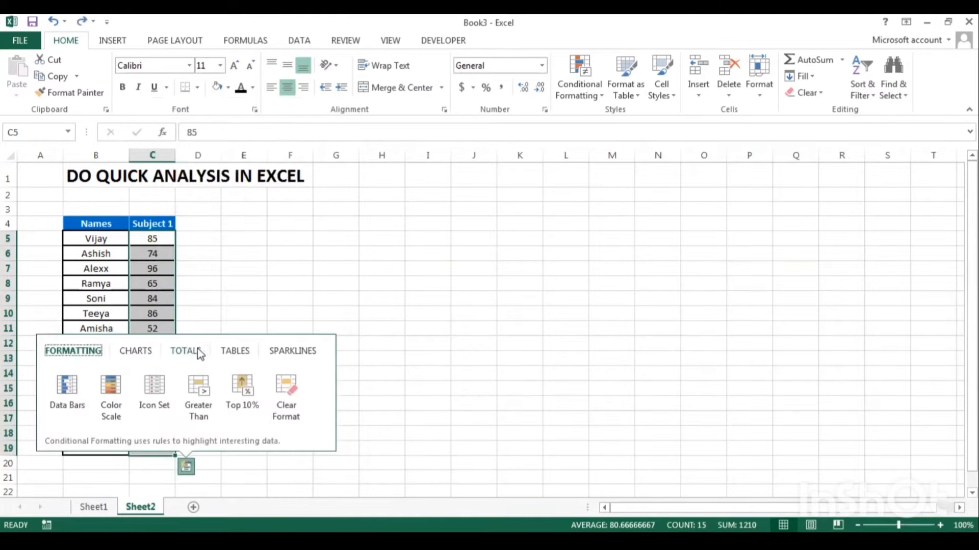
left_click(195, 352)
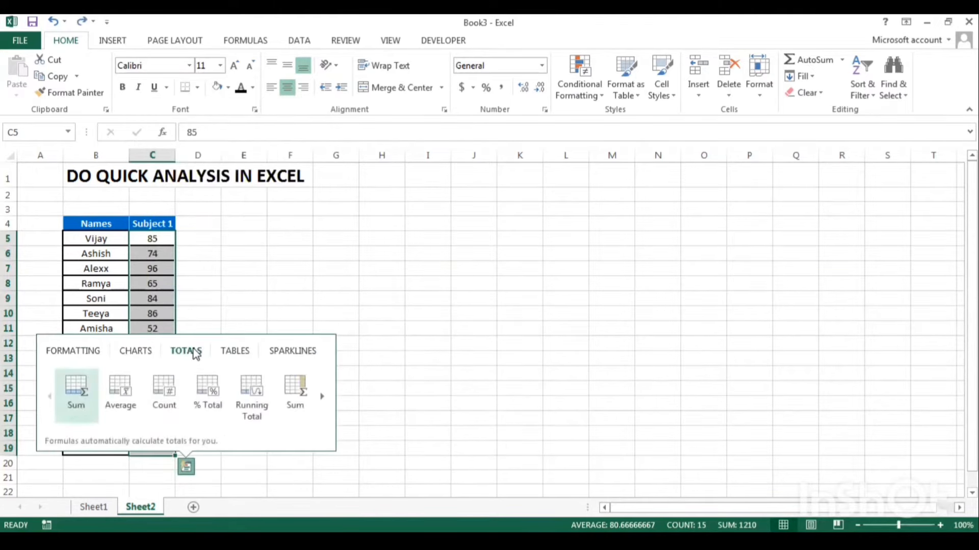
left_click(74, 390)
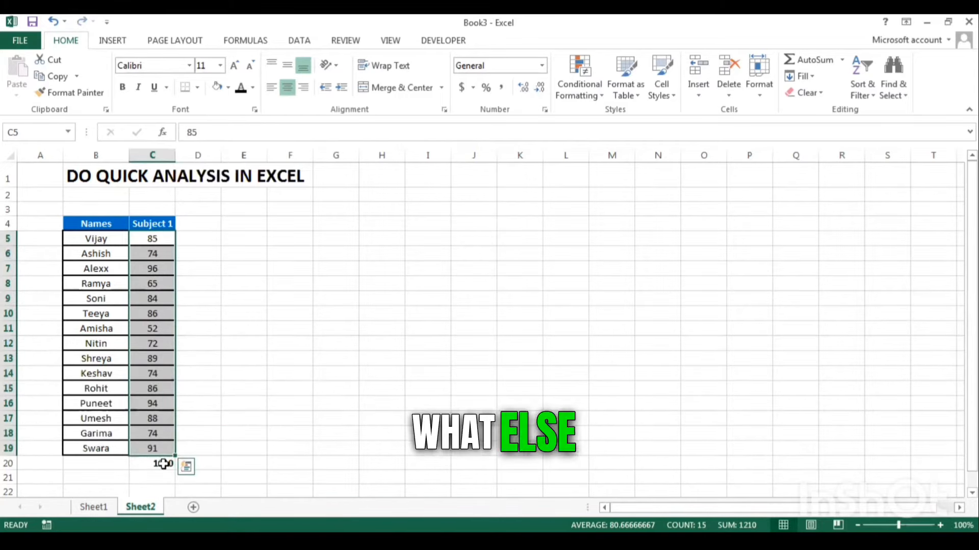
Replace the value in C20 with the Average of the Subject 1 marks using Quick Analysis, and check its formula.
right_click(159, 355)
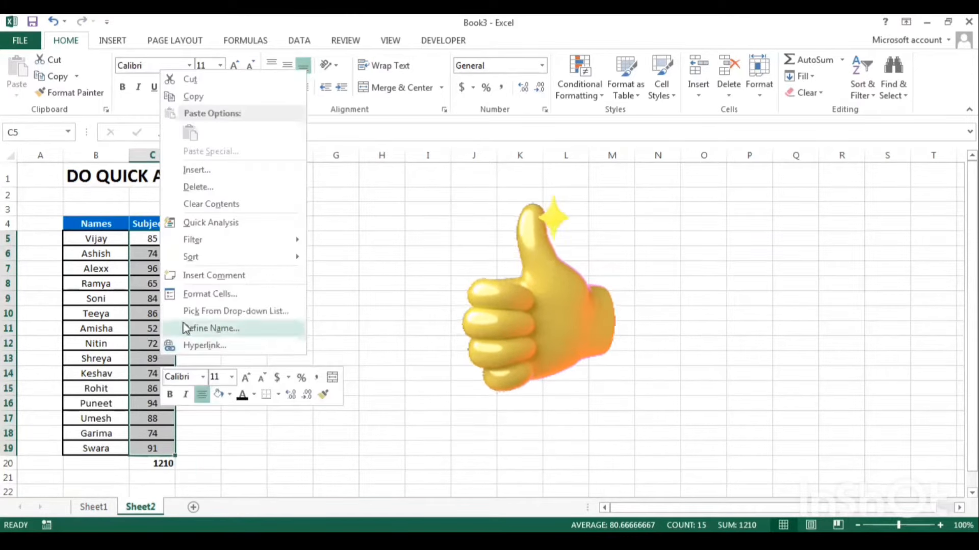
left_click(193, 222)
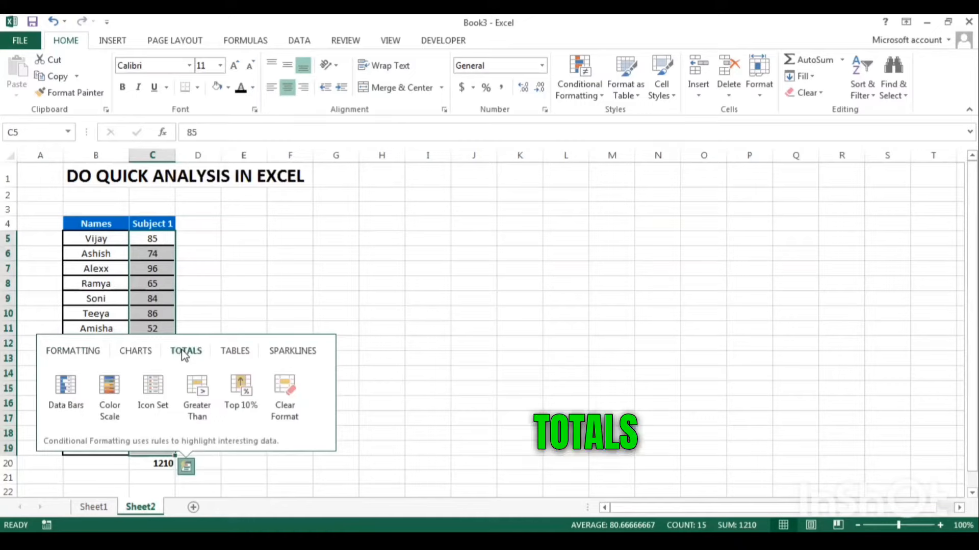
left_click(185, 351)
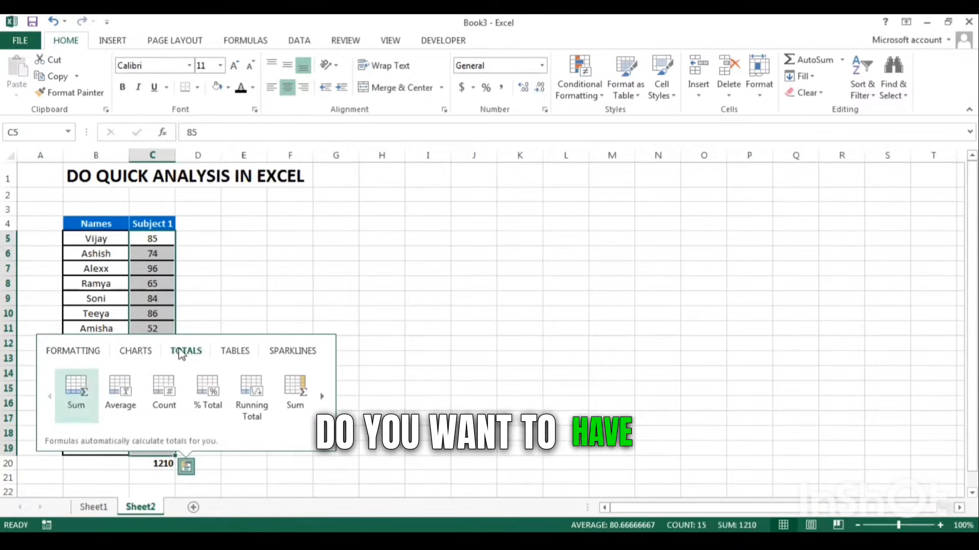
left_click(122, 383)
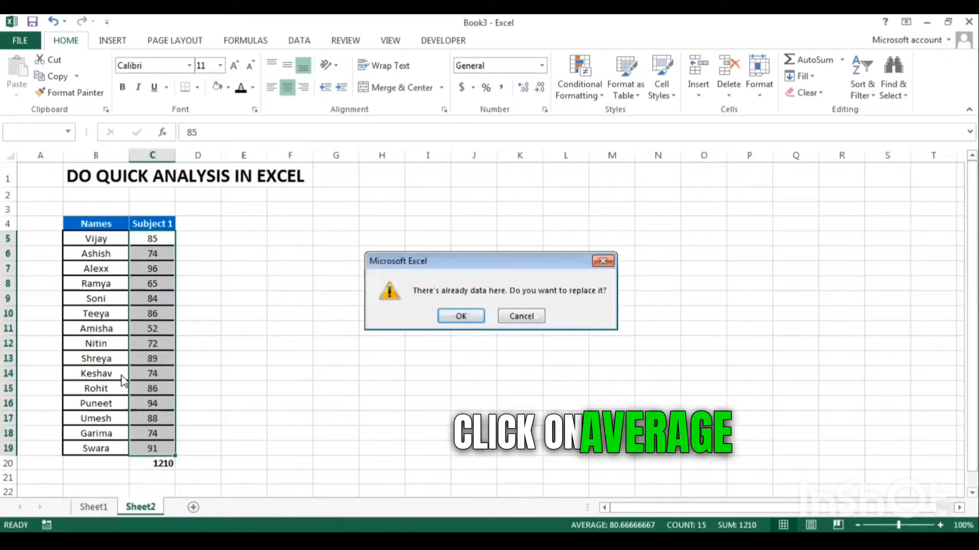
left_click(475, 315)
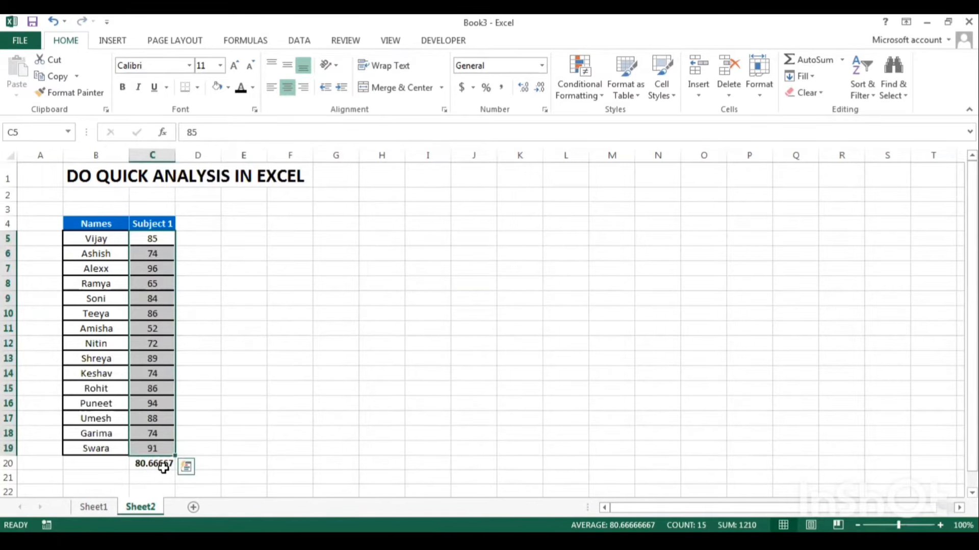
left_click(163, 468)
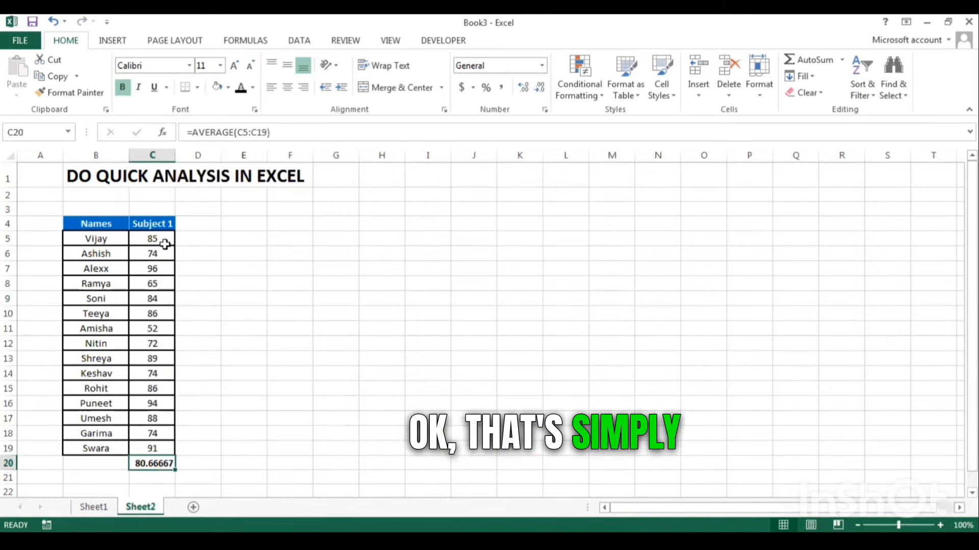
Replace the value in C20 with the Count of the Subject 1 marks using Quick Analysis, and check its formula.
left_click_drag(164, 240, 155, 450)
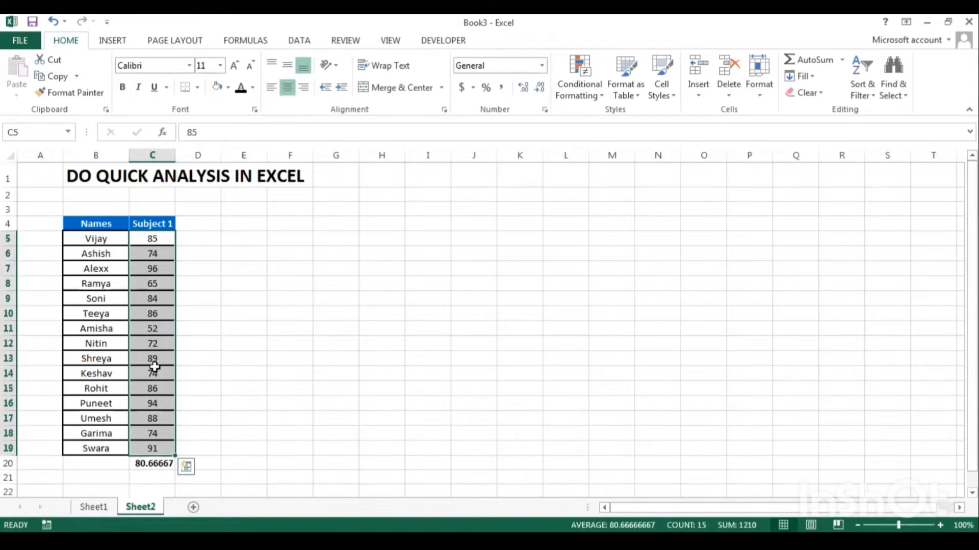
right_click(155, 367)
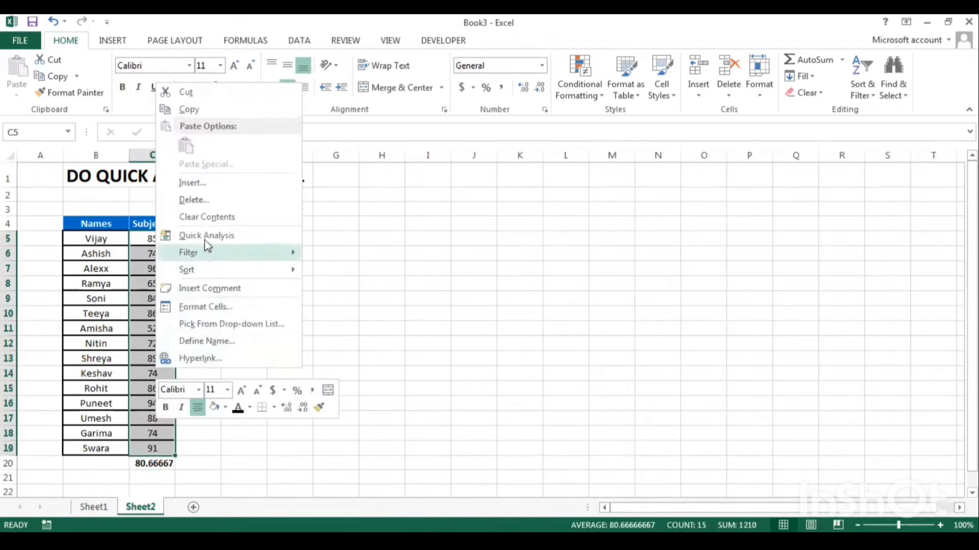
left_click(207, 236)
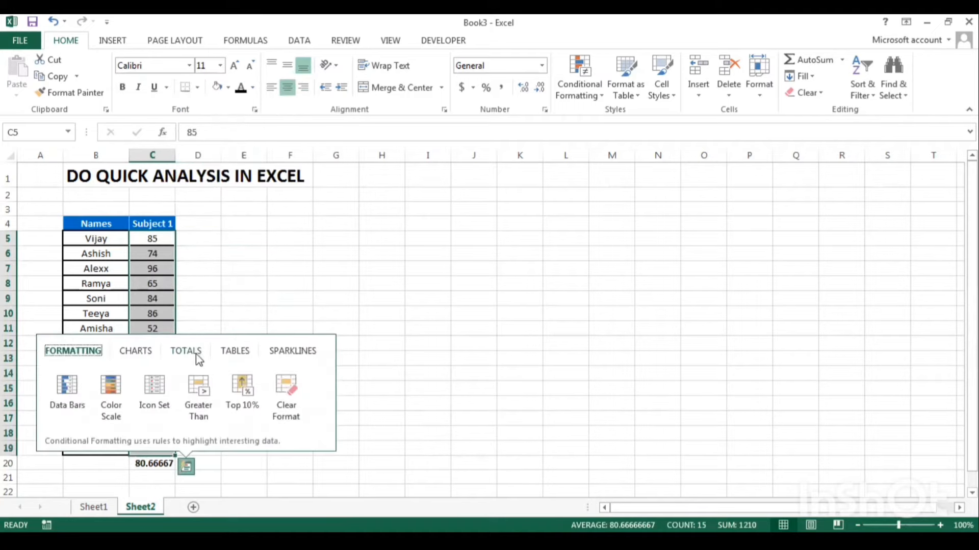
left_click(197, 355)
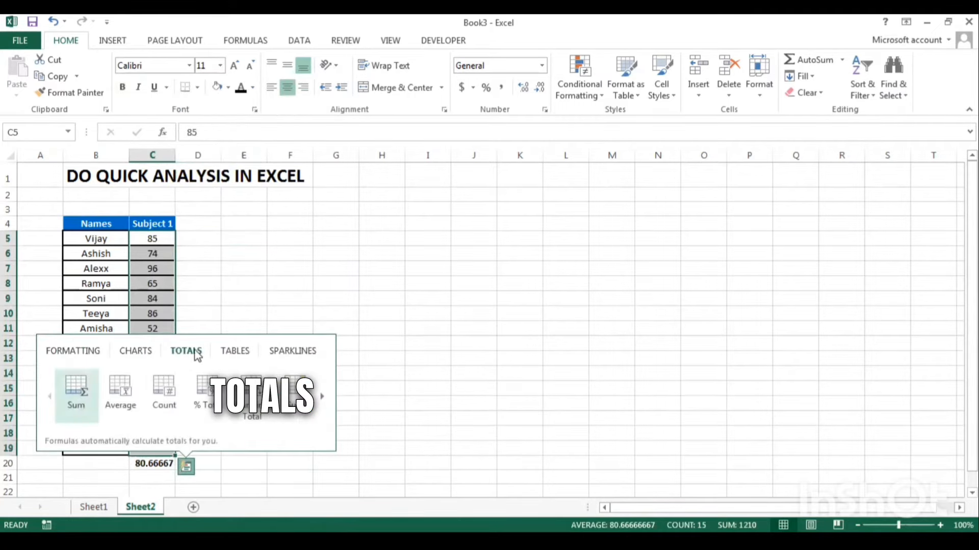
left_click(166, 399)
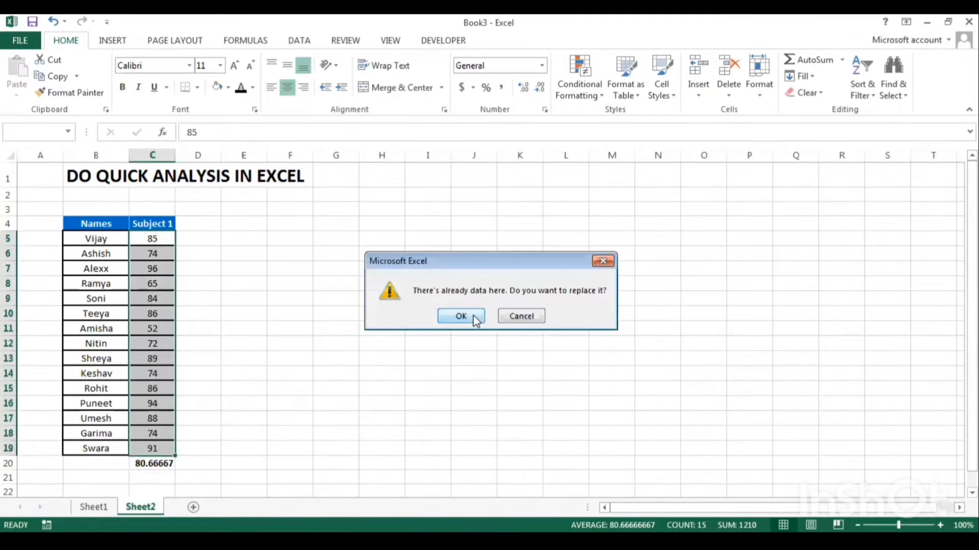
left_click(473, 316)
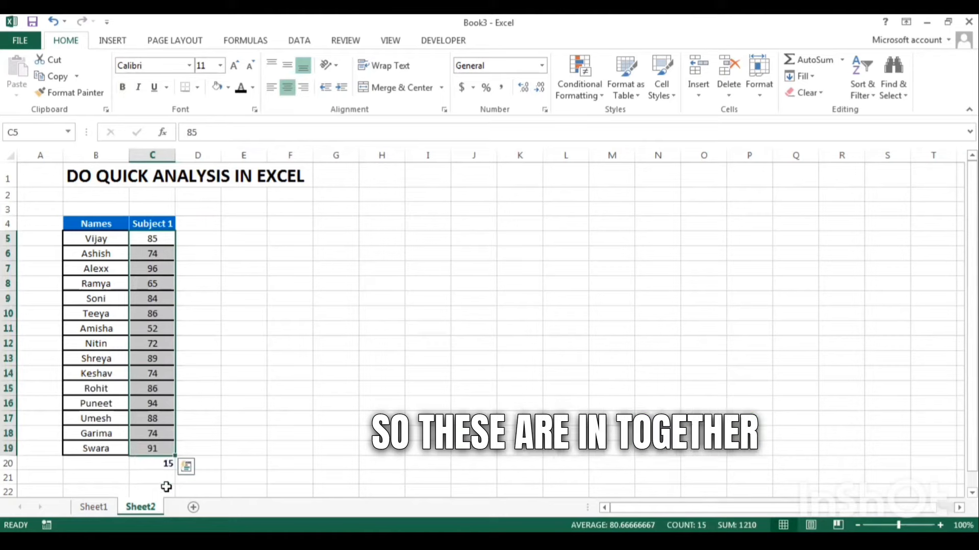
left_click(164, 465)
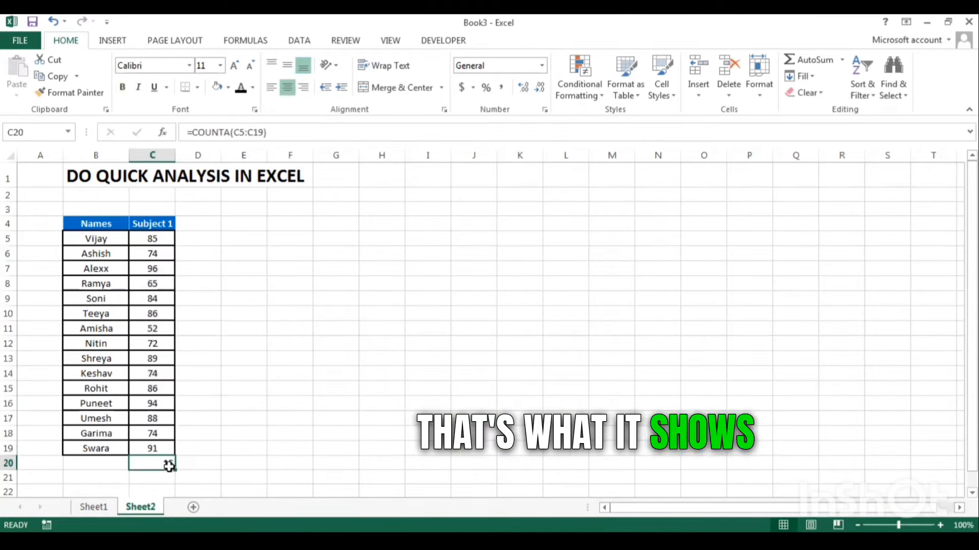
Examine the further Totals options that Quick Analysis offers for C5:C19, and close it without applying any.
left_click_drag(157, 238, 155, 433)
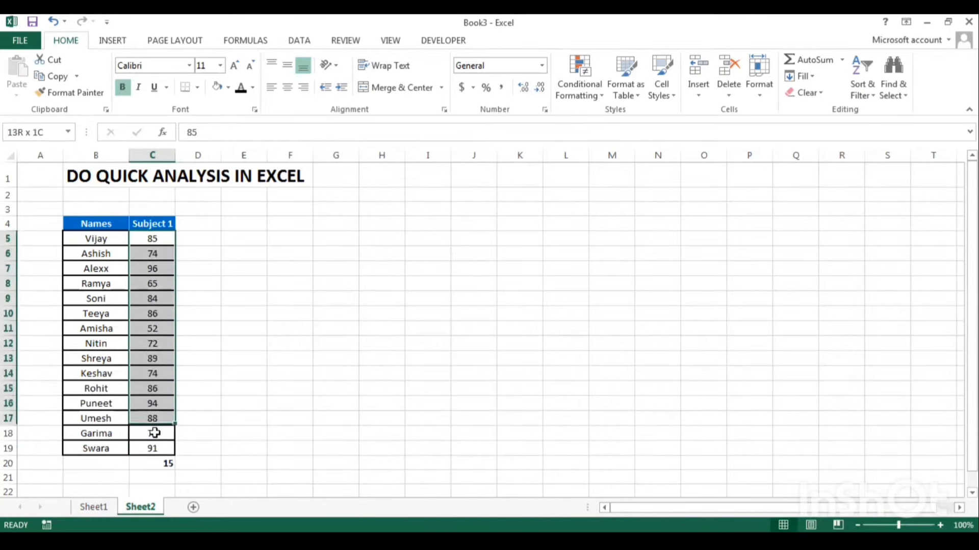
right_click(153, 382)
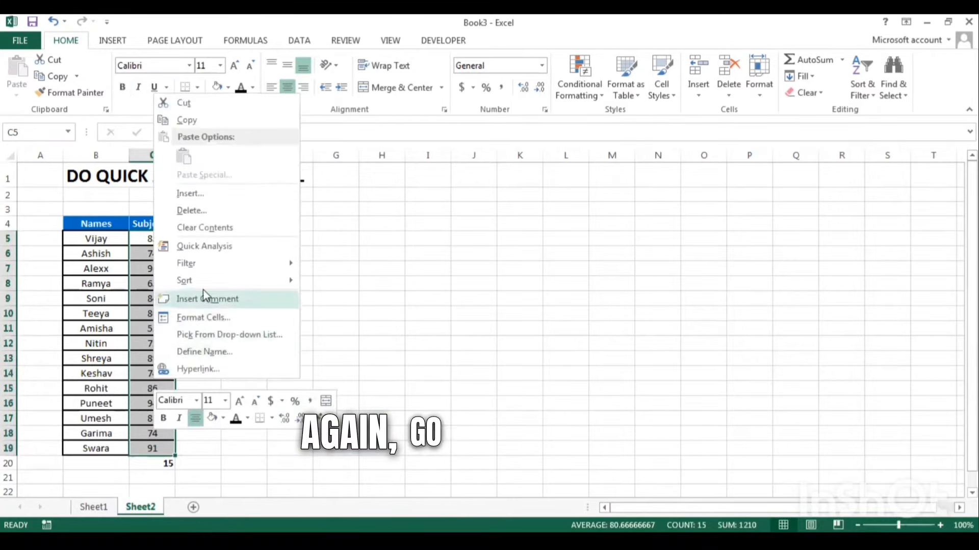
left_click(206, 248)
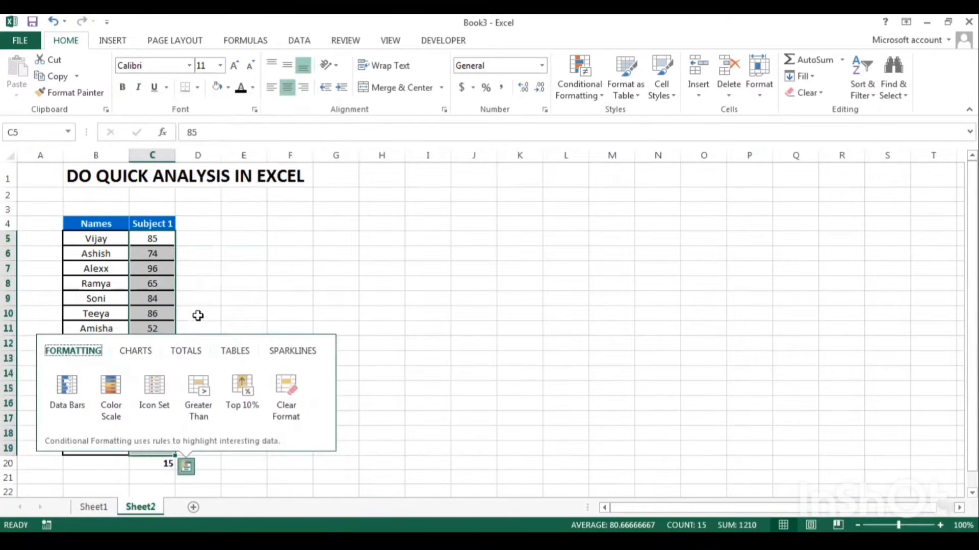
left_click(196, 357)
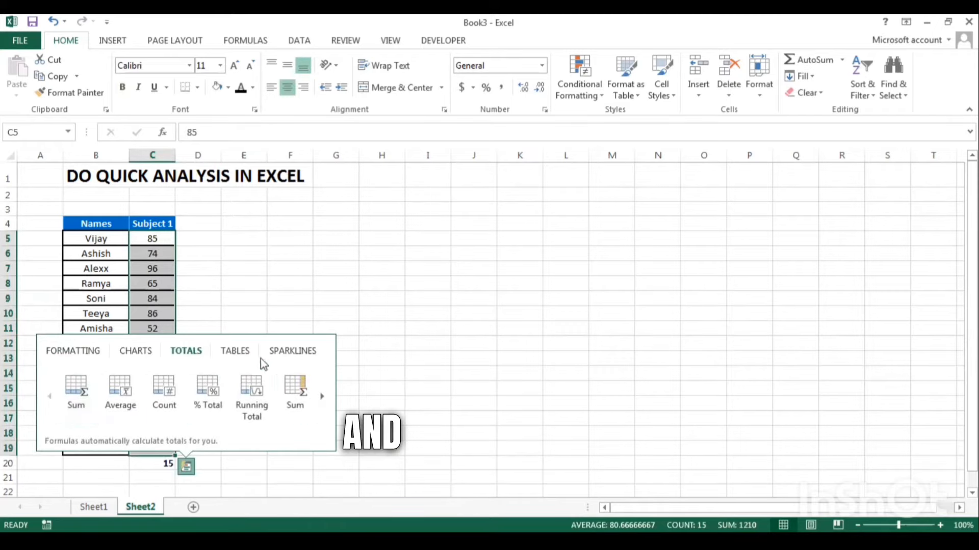
left_click(322, 398)
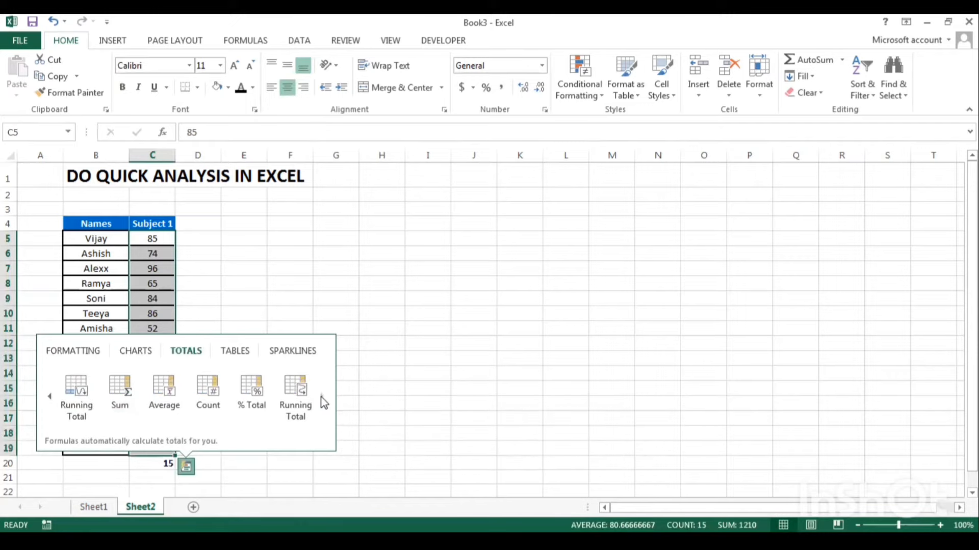
left_click(207, 213)
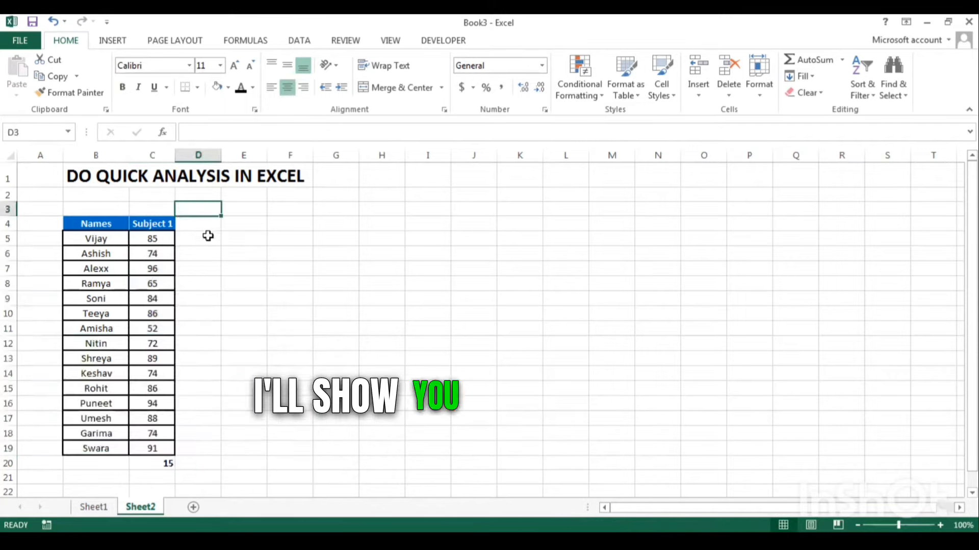
Clear the count in C20 and copy the Subject 1 header from C4 into D4:G4.
left_click(147, 466)
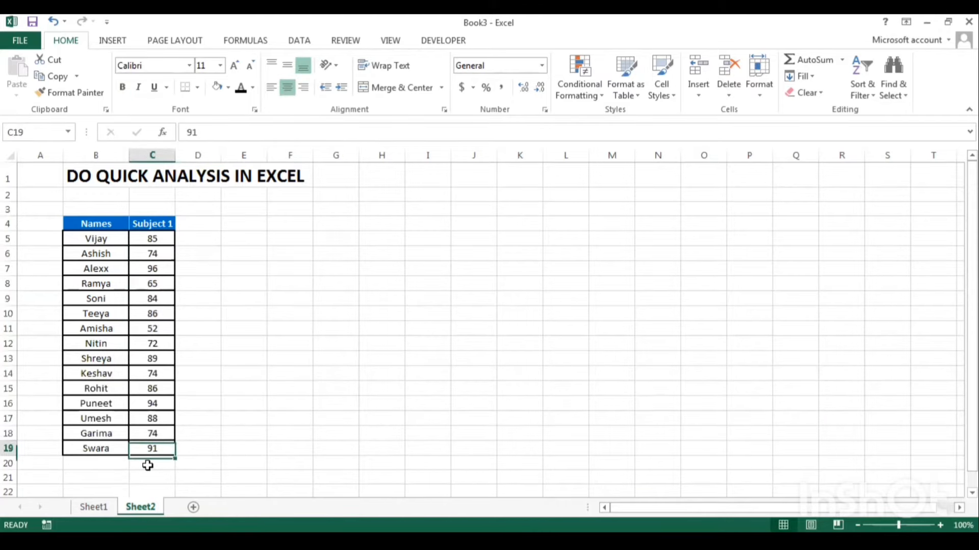
key("Up")
key("Up")
key("Up")
key("Up")
key("Up")
key("Up")
key("Up")
key("Up")
key("Up")
key("Up")
key("Up")
key("Up")
key("Up")
key("Up")
key("Up")
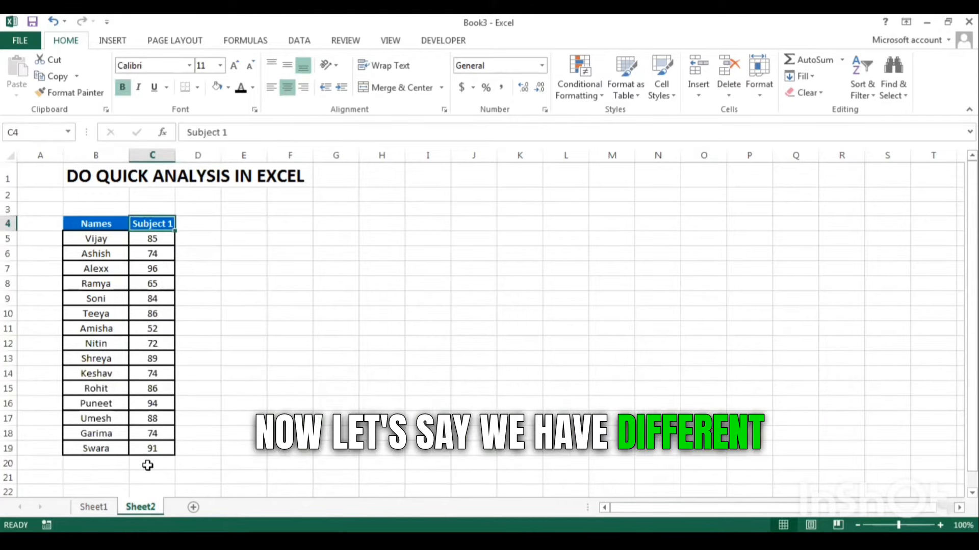
key("Right")
key("Left")
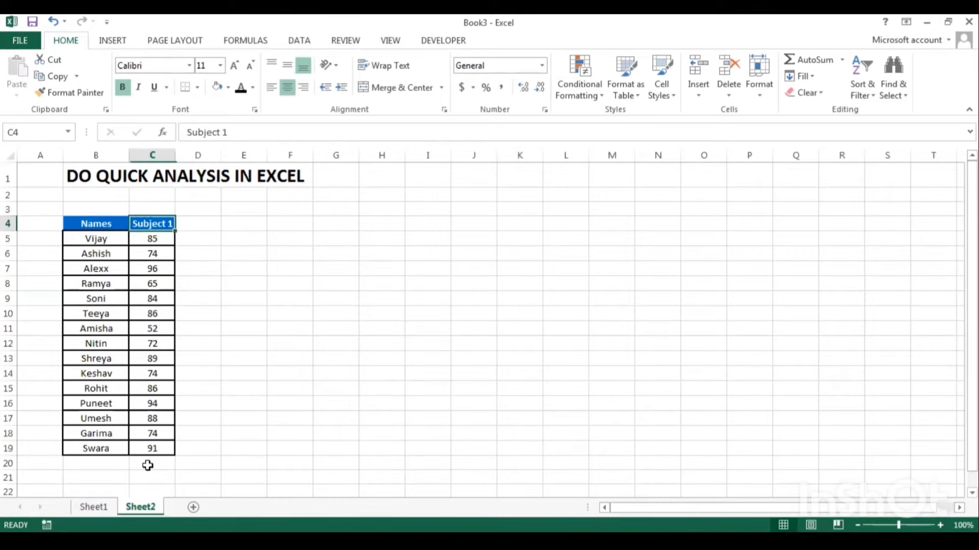
key("shift+Right")
key("shift+Right")
key("shift+Right")
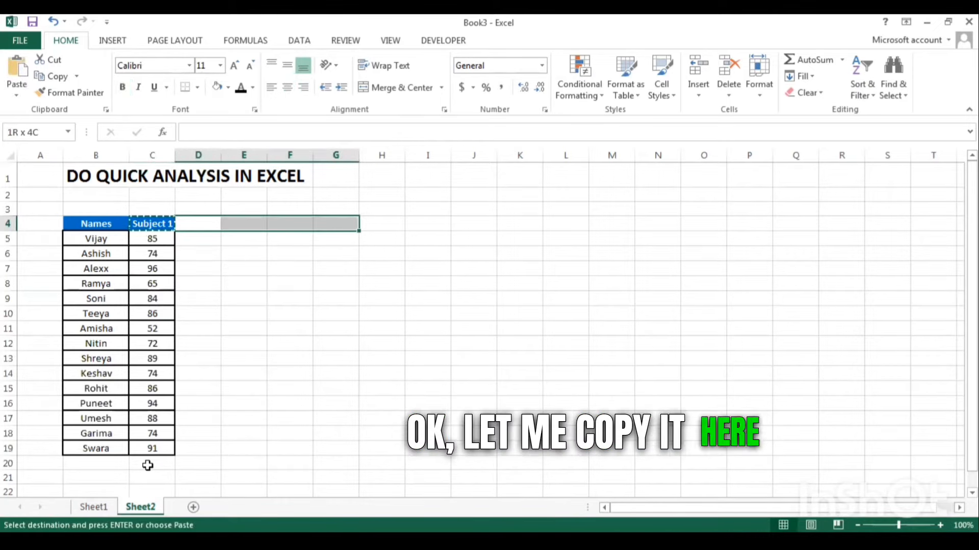
type("Subject 1\tSubject 1\tSubject 1\tSubject 1")
key("Up")
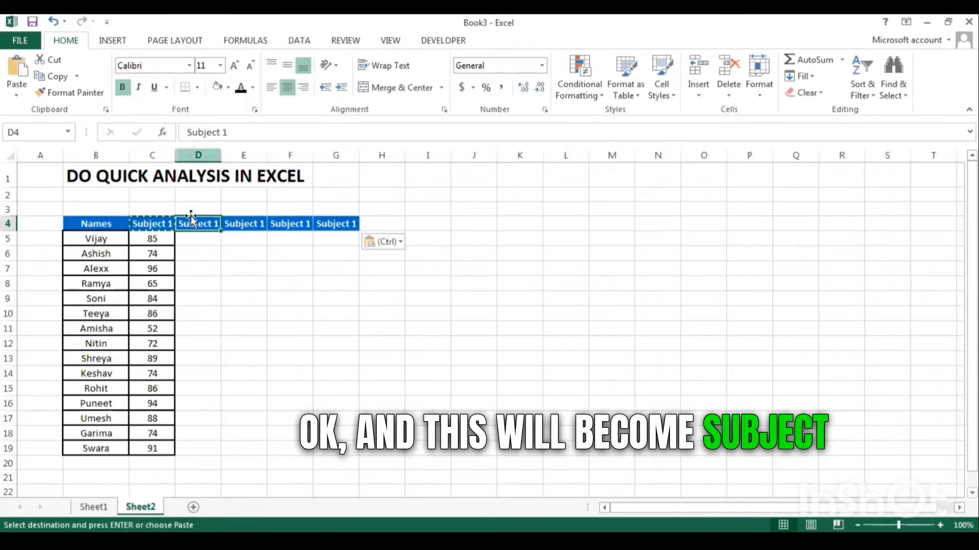
Fill the header series from C4 across to G4 so that D4:G4 read Subject 2 to Subject 5.
left_click(157, 229)
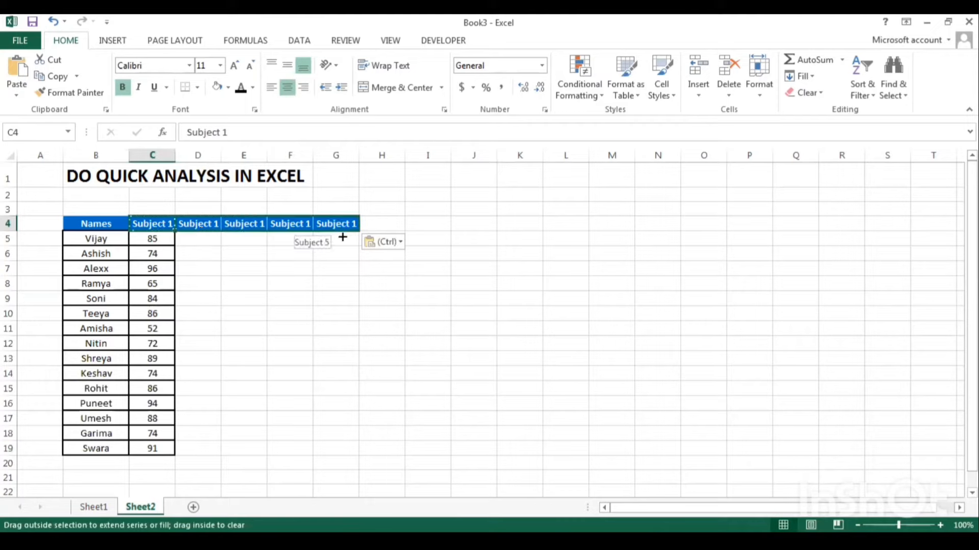
left_click_drag(342, 237, 343, 237)
left_click(326, 253)
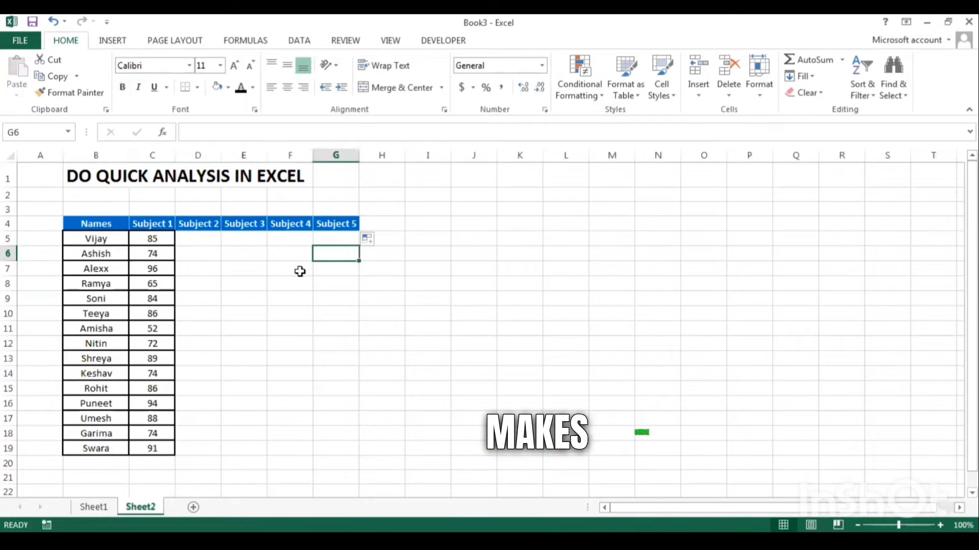
Copy the Subject 1 marks in C5:C19 into the Subject 2 to Subject 5 columns, D5:G19.
left_click(158, 240)
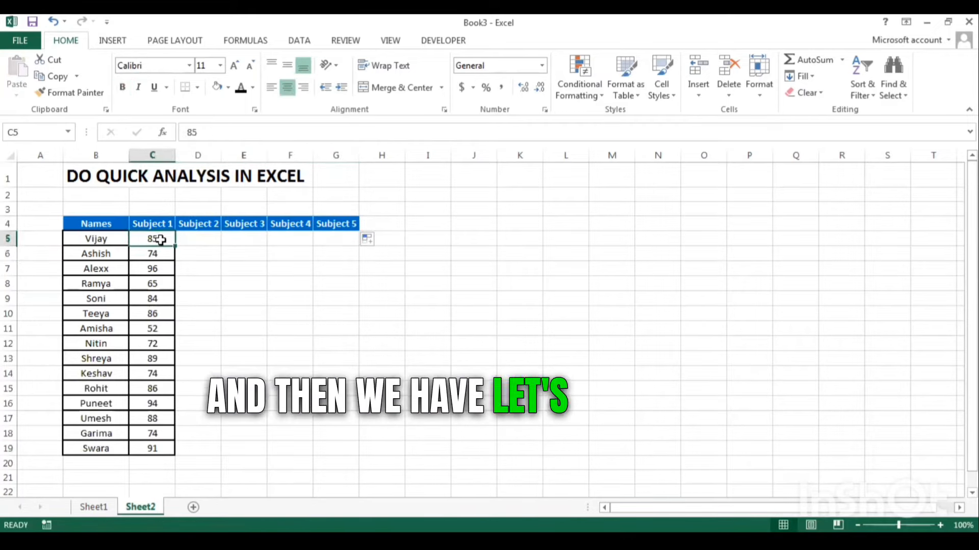
key("Right")
key("Right")
key("Right")
key("Right")
key("Left")
key("Left")
key("Left")
key("Left")
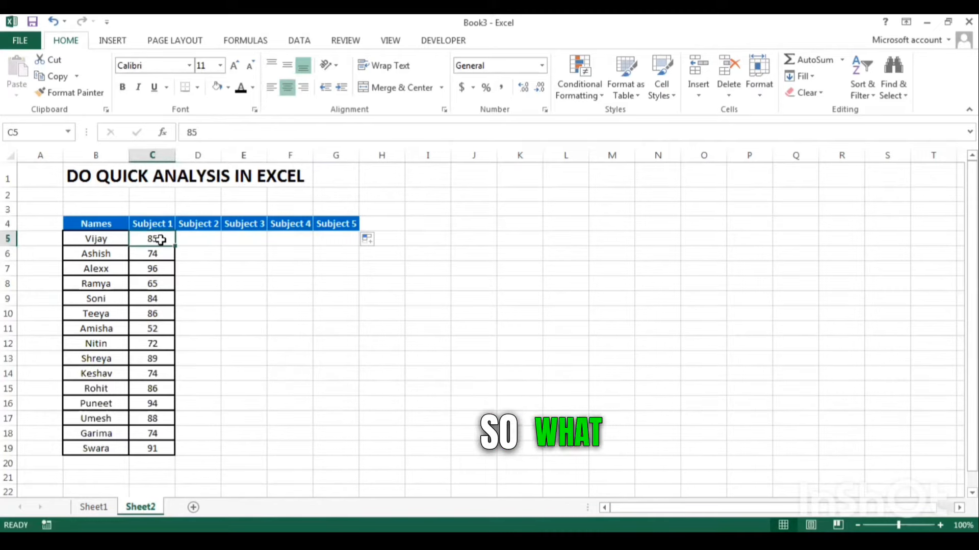
key("shift+Down")
key("shift+Down")
key("ctrl+shift+Down")
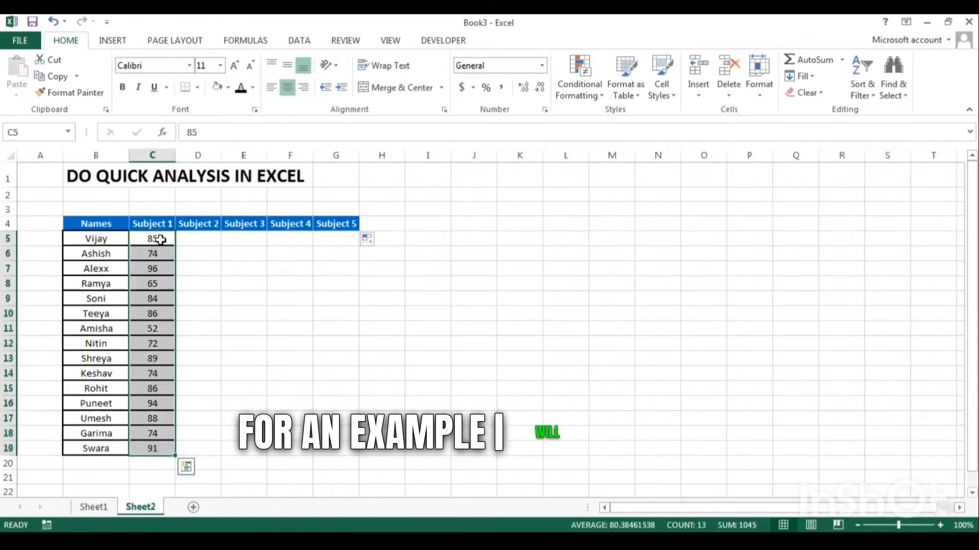
key("ctrl+c")
key("Right")
key("shift+Right")
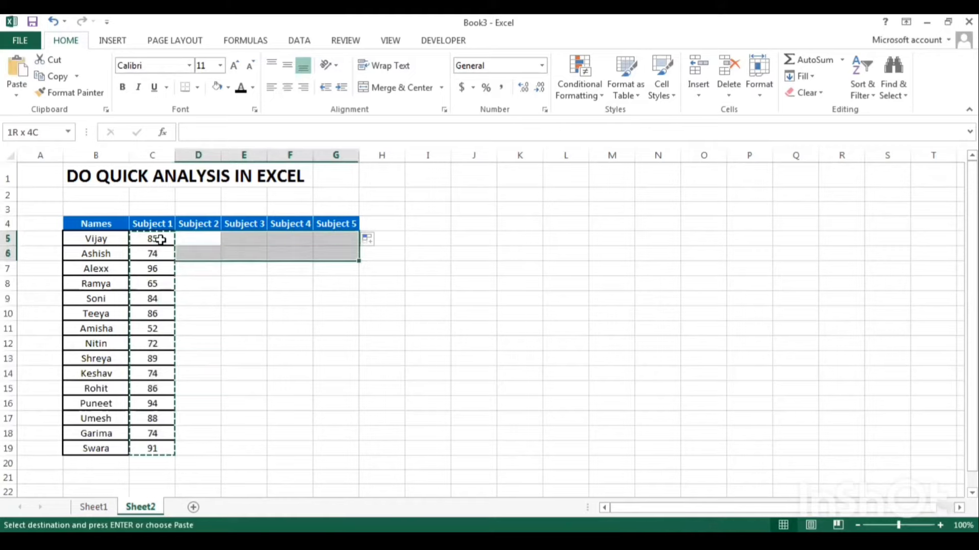
key("shift+Down")
key("shift+Down")
key("shift+Down")
key("shift+Down")
key("shift+Down")
key("shift+Down")
key("shift+Down")
key("shift+Down")
key("shift+Down")
key("shift+Down")
key("shift+Down")
key("shift+Down")
key("shift+Down")
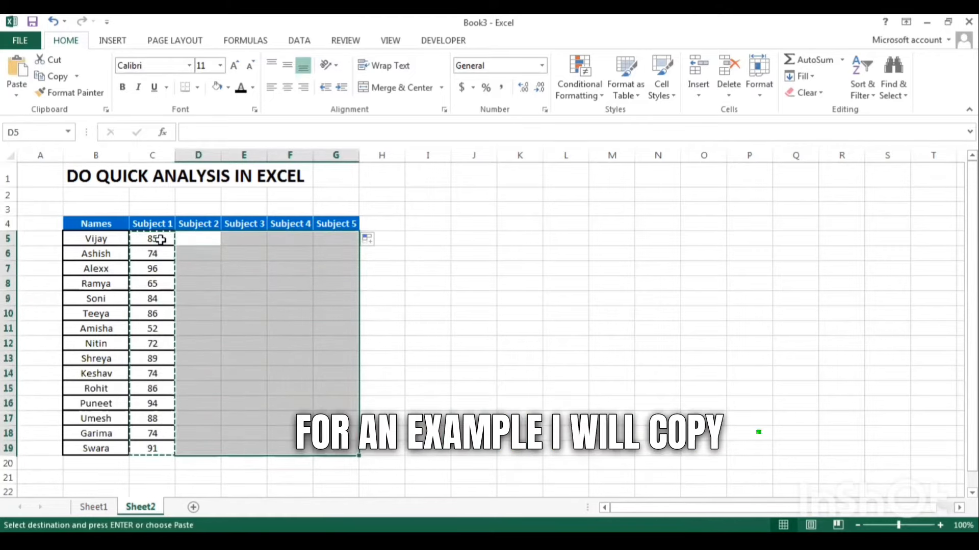
key("ctrl+v")
key("Right")
key("Right")
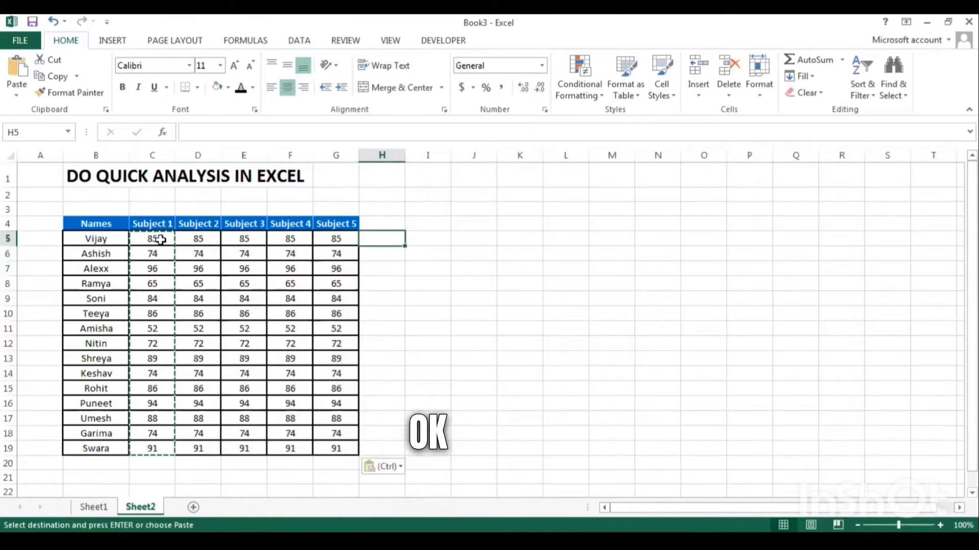
key("Left")
key("Left")
key("Down")
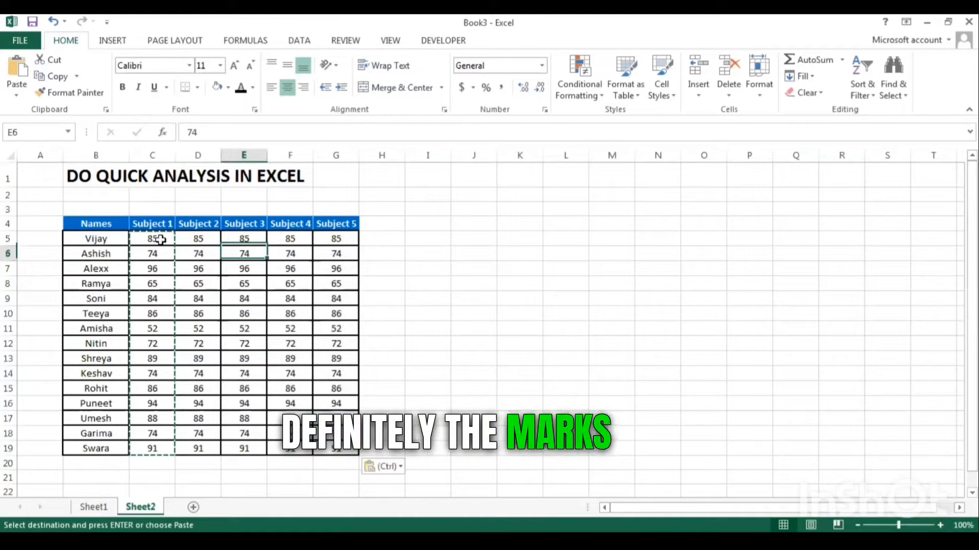
key("Down")
key("Up")
key("Up")
key("Left")
key("Left")
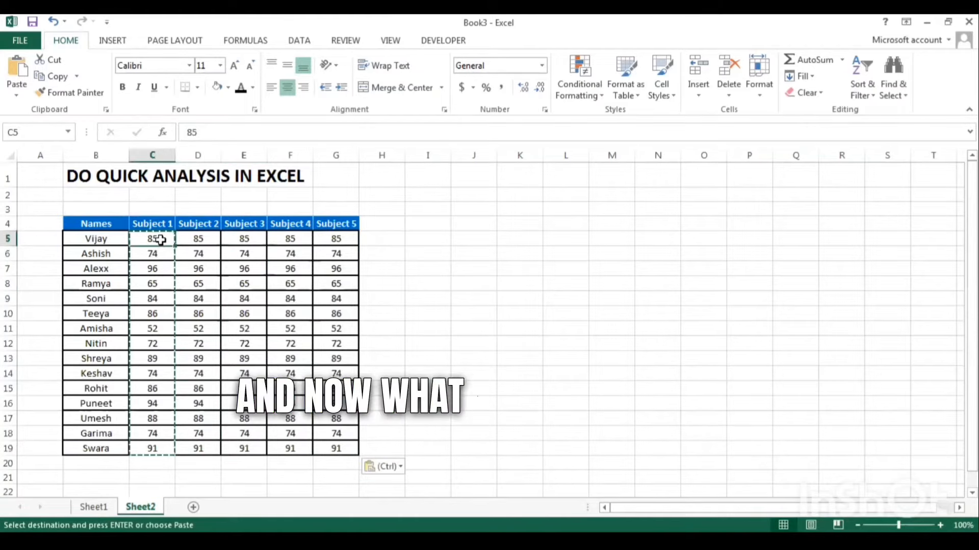
key("shift+Right")
key("shift+Right")
key("shift+Right")
key("shift+Right")
key("Left")
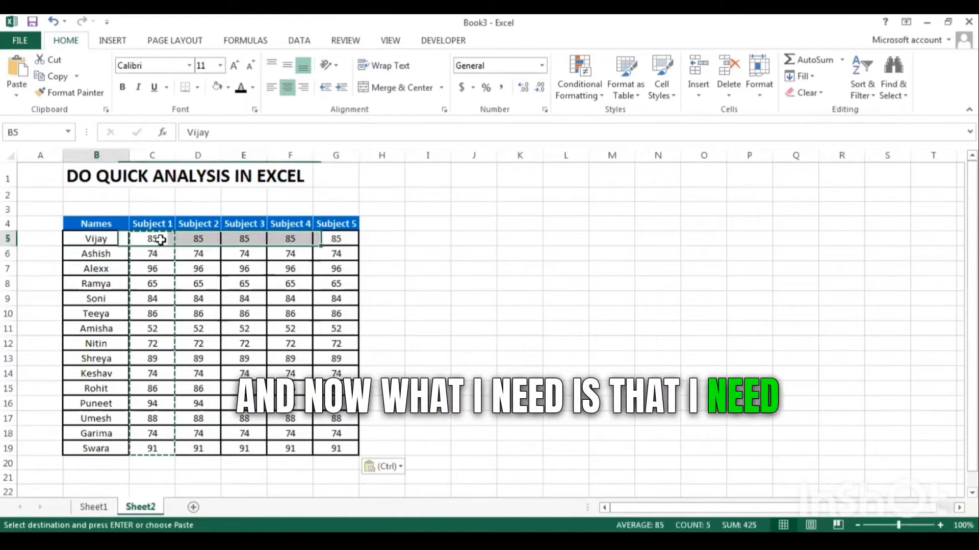
key("Right")
key("Right")
key("Right")
key("Right")
key("Right")
key("Right")
key("Left")
key("Left")
key("Left")
key("Left")
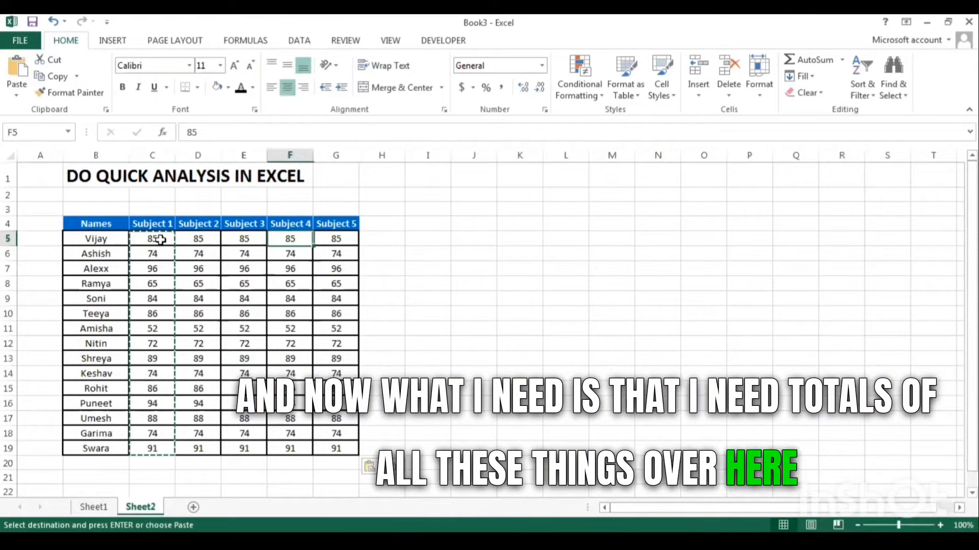
Use the Quick Analysis row Sum on C5:G19 to total each student's marks across the five subjects.
key("shift+Right")
key("shift+Right")
key("shift+Right")
key("shift+Right")
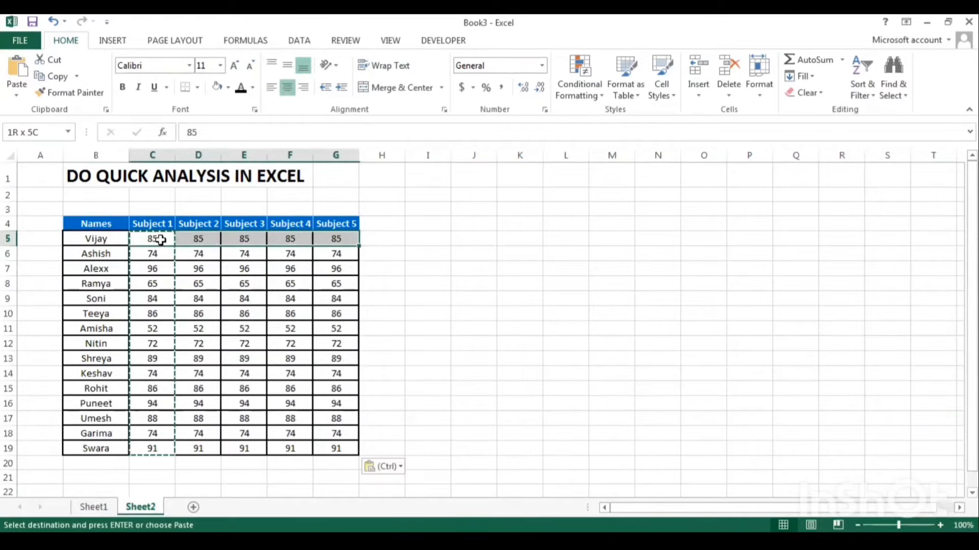
key("shift+Down")
key("shift+Down")
key("shift+Down")
key("shift+Down")
key("shift+Down")
key("shift+Down")
key("shift+Down")
key("shift+Down")
key("shift+Down")
key("shift+Down")
key("shift+Down")
key("shift+Down")
key("shift+Down")
key("shift+Down")
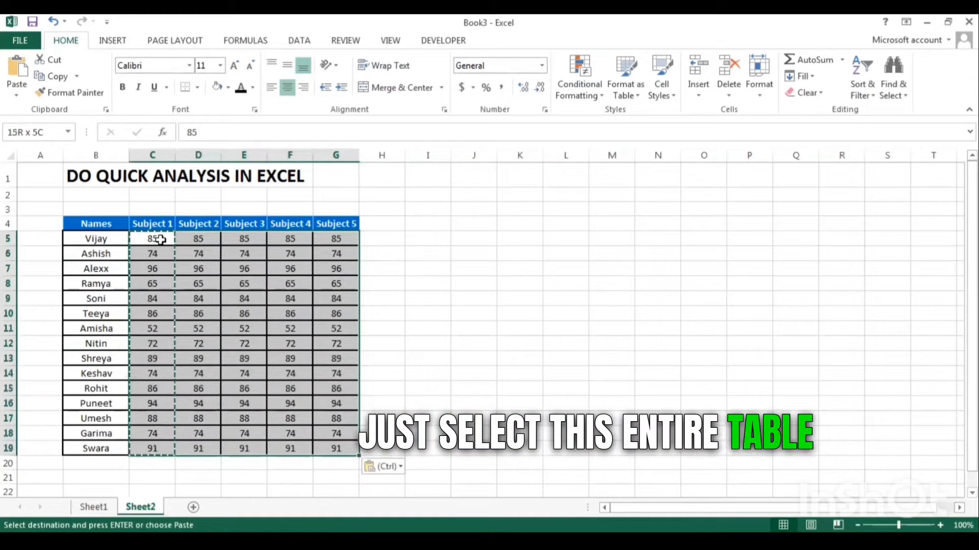
right_click(300, 250)
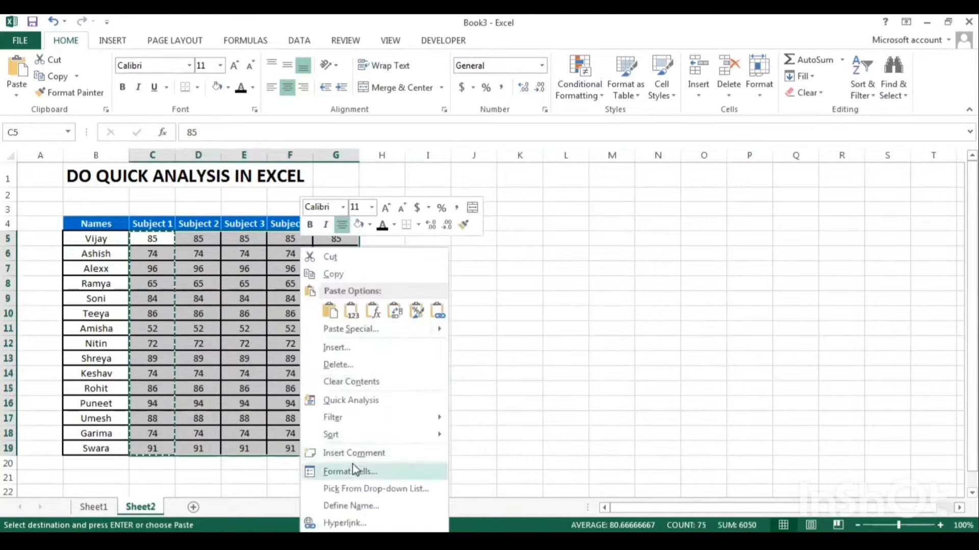
left_click(364, 399)
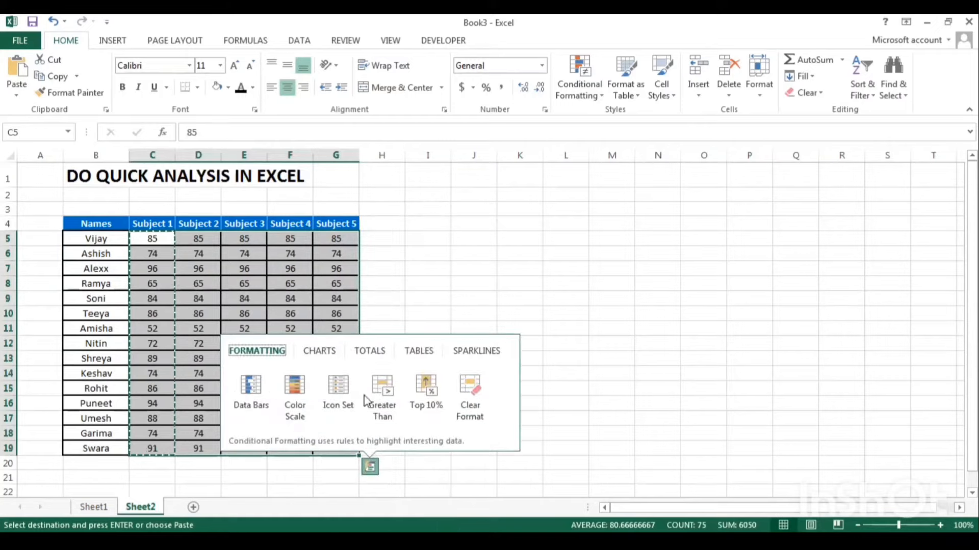
left_click(368, 351)
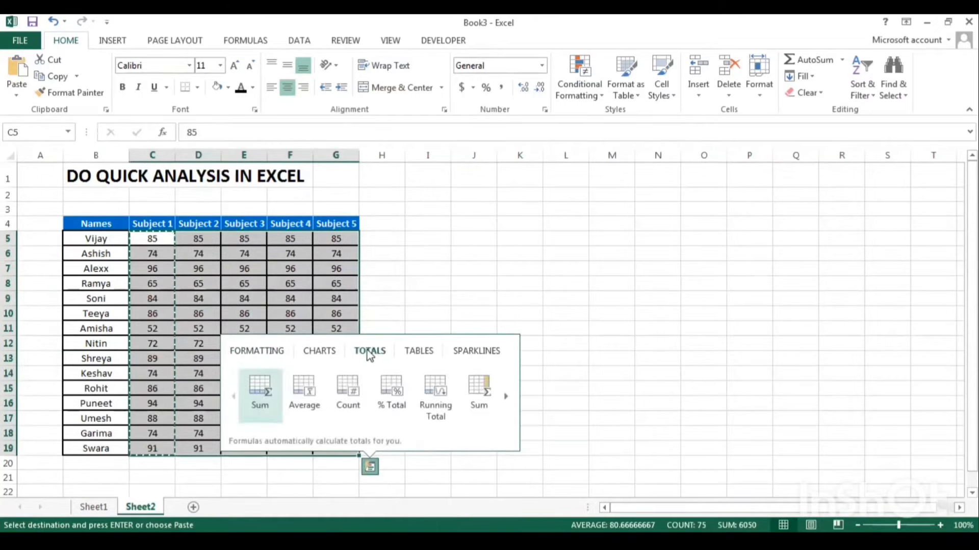
left_click(485, 394)
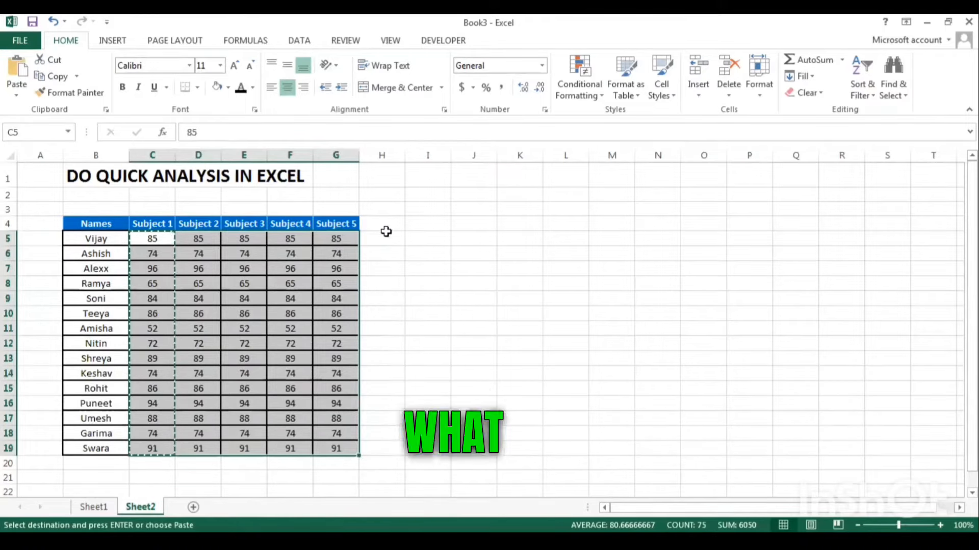
left_click(290, 268)
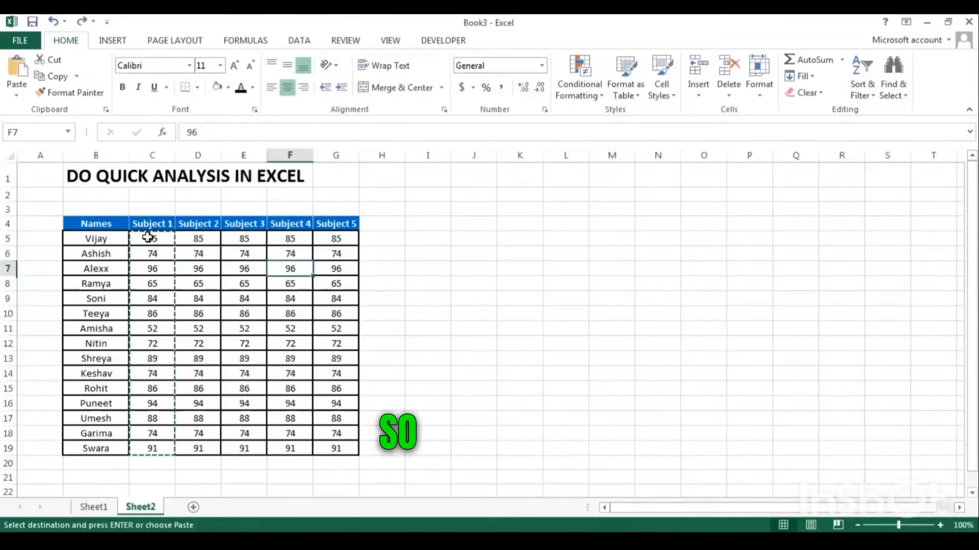
Use Quick Analysis to format the Subject 1 marks in C5:C19 greater than 85 with Green Fill with Dark Green Text.
left_click_drag(148, 238, 158, 443)
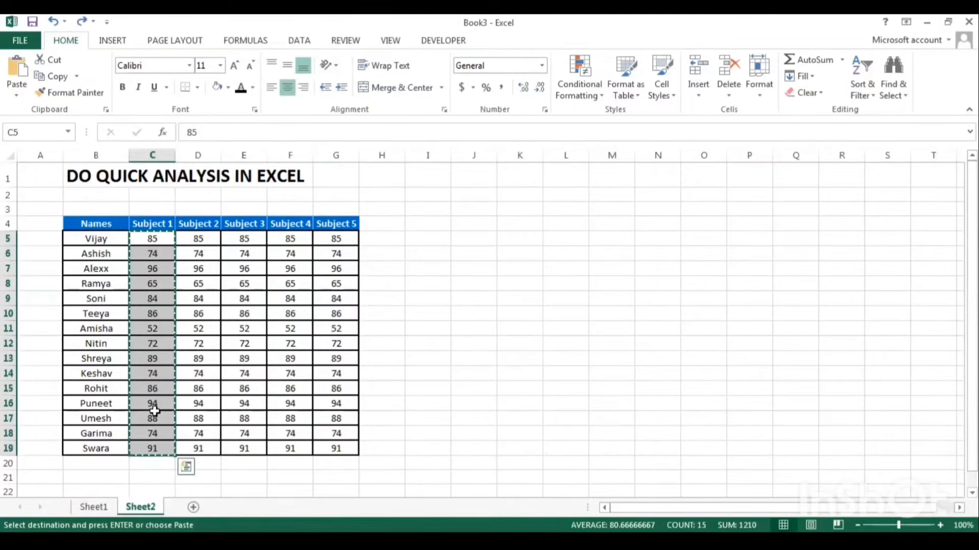
right_click(154, 410)
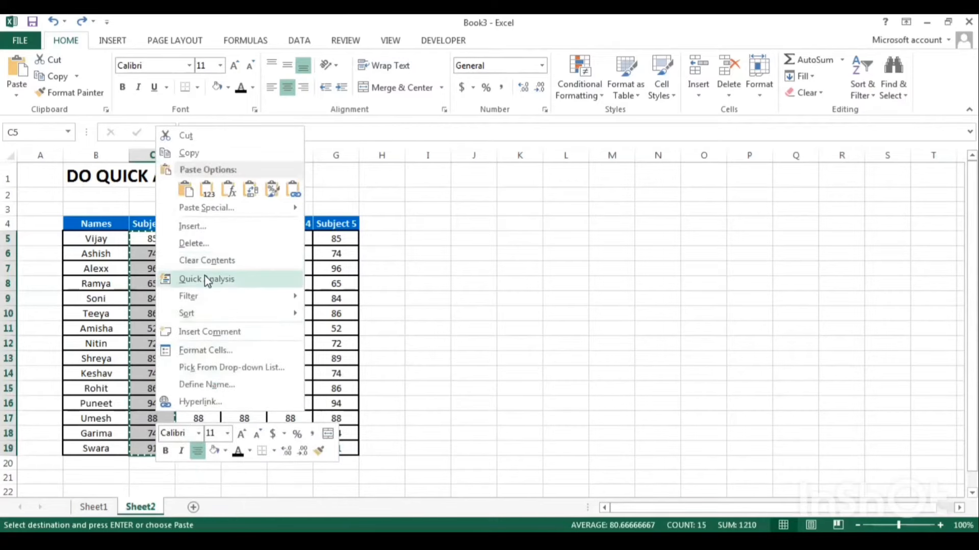
left_click(206, 279)
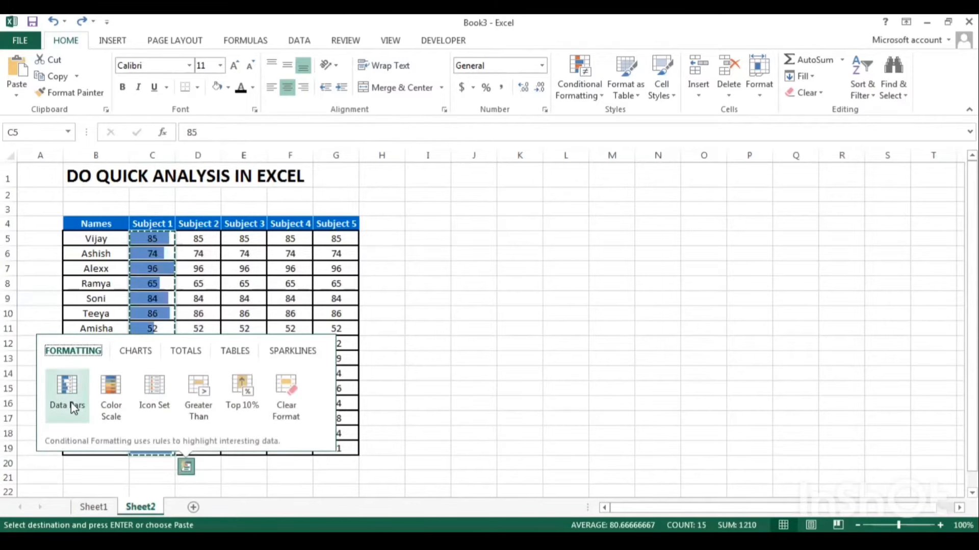
left_click(203, 403)
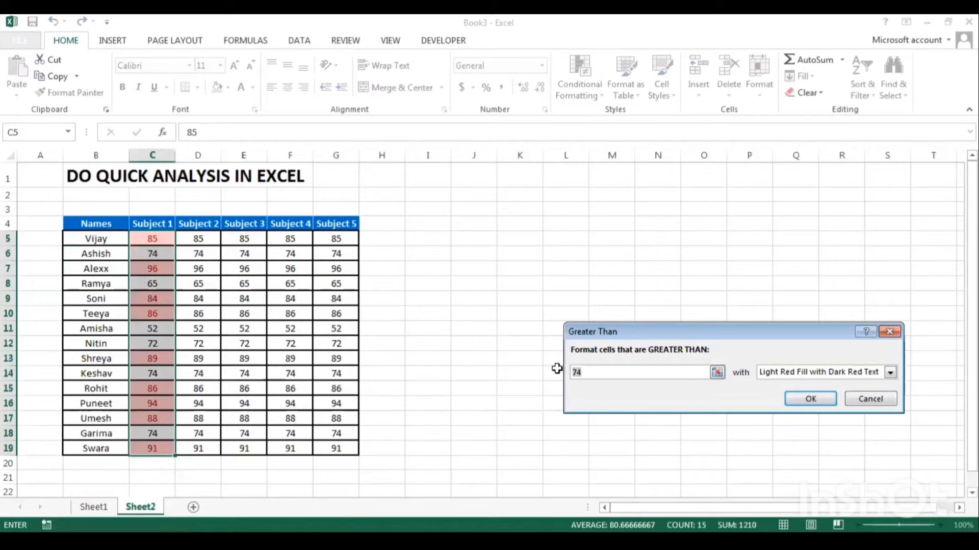
type("85")
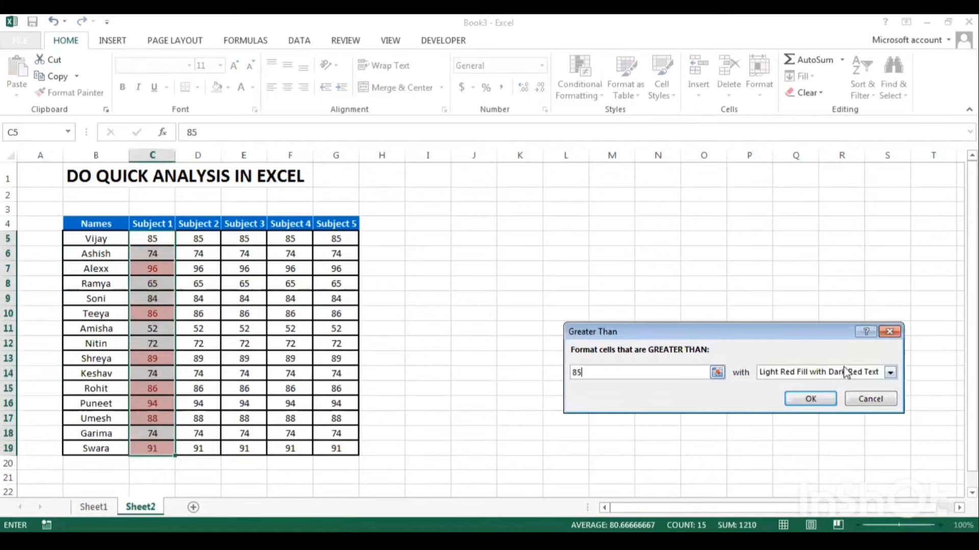
left_click(890, 373)
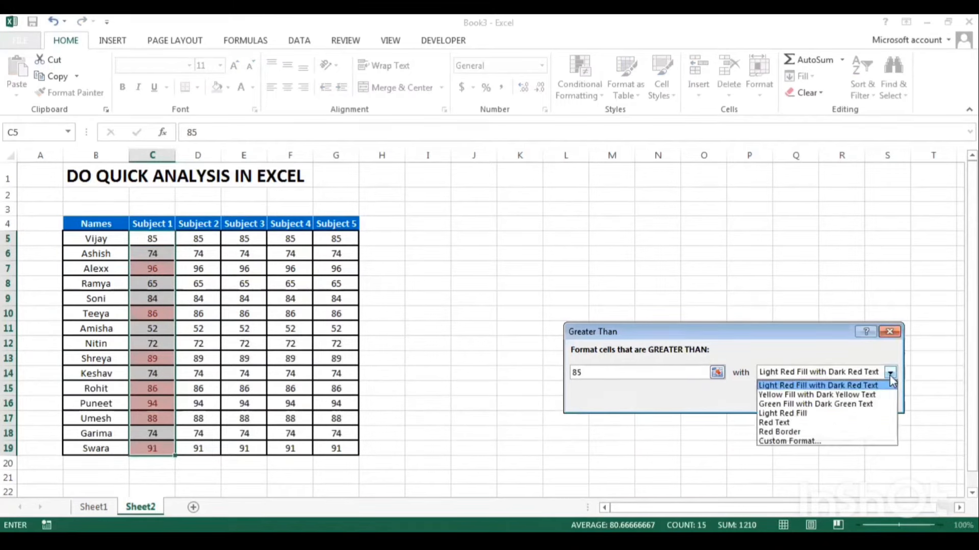
left_click(874, 405)
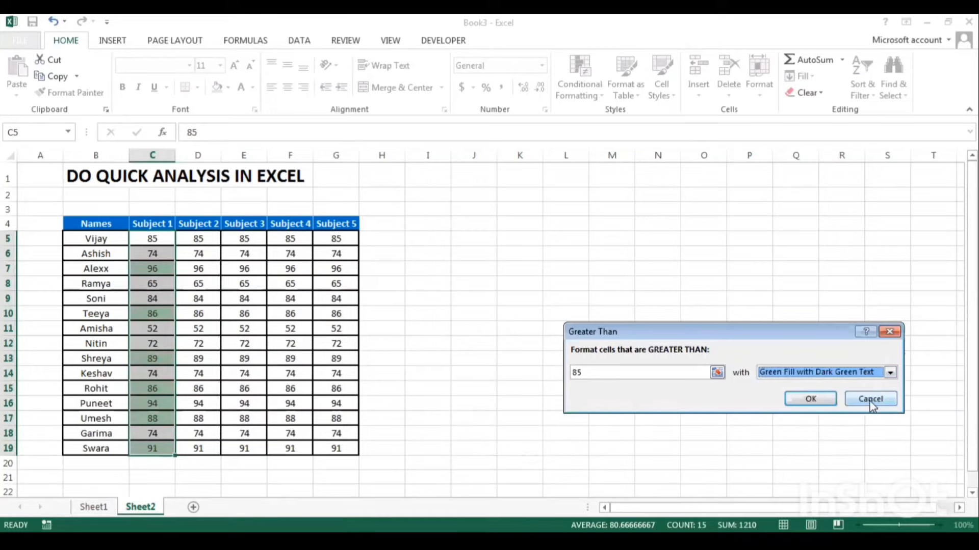
left_click(811, 399)
left_click(473, 298)
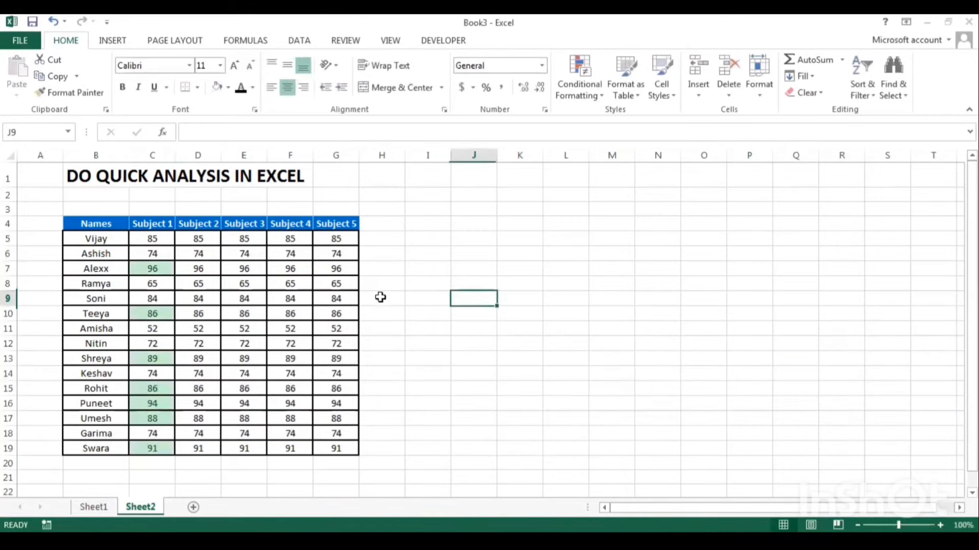
Check the green-highlighted Subject 1 marks and undo the Greater Than formatting.
left_click(144, 267)
left_click(149, 311)
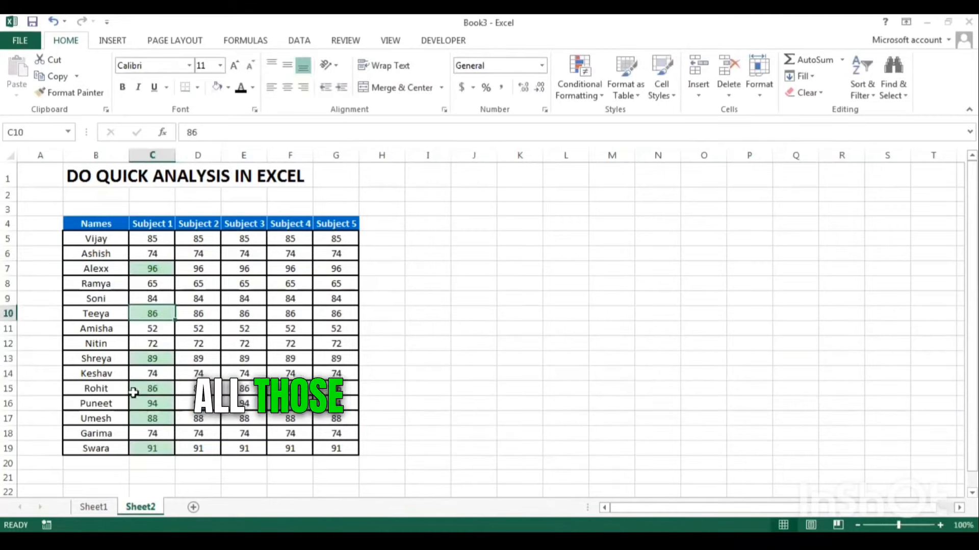
left_click(146, 403)
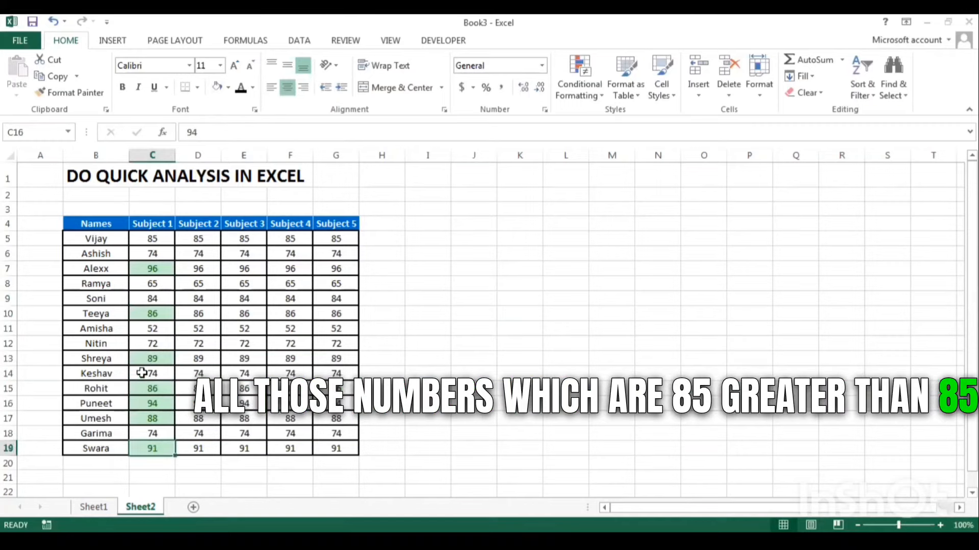
left_click(136, 315)
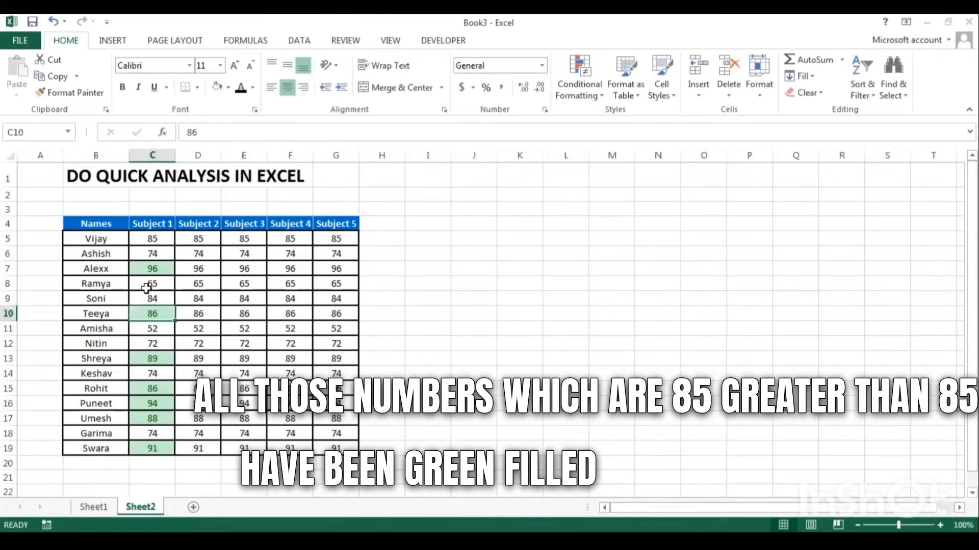
left_click(138, 269)
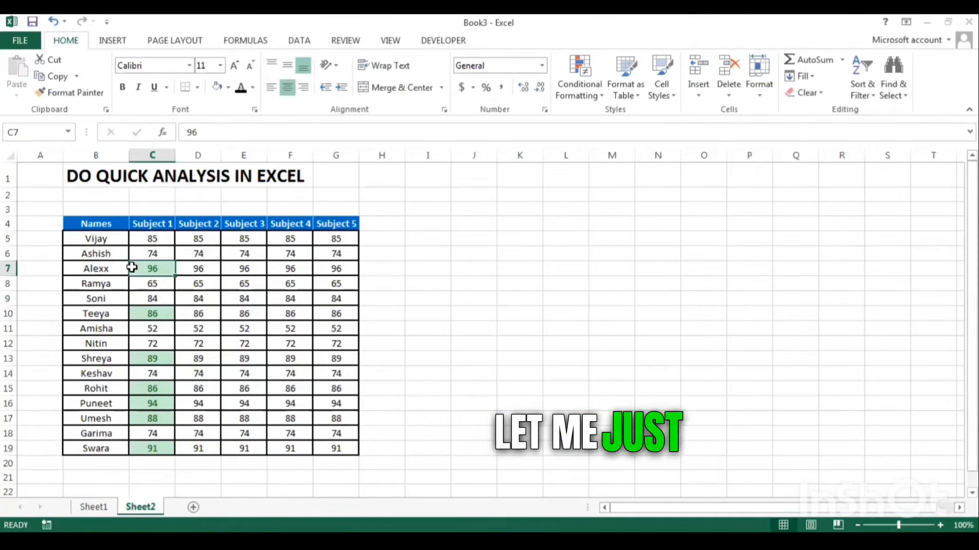
key("ctrl+z")
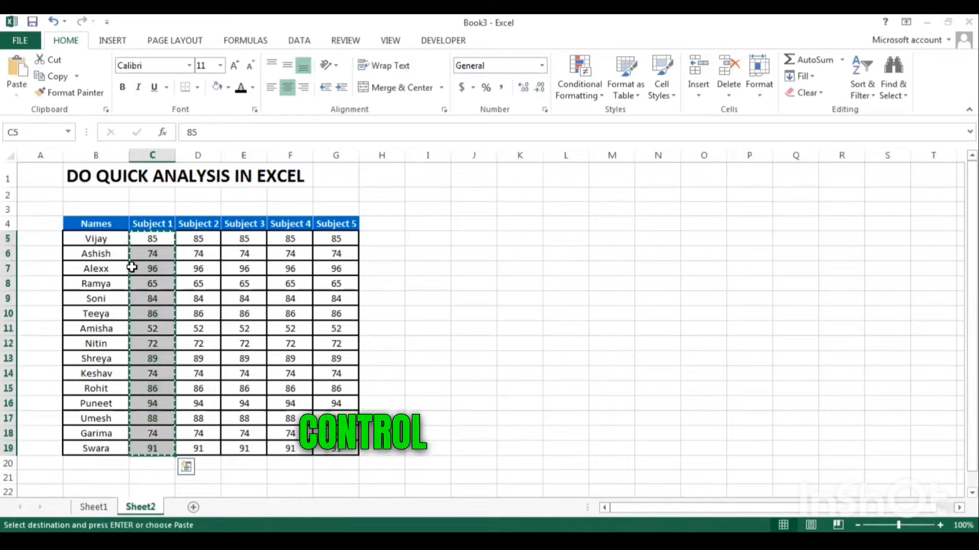
key("ctrl+z")
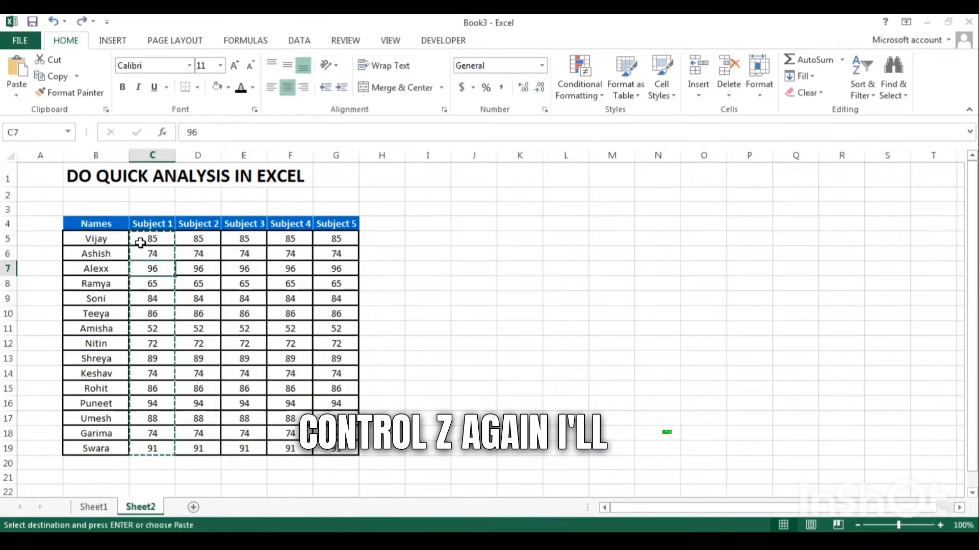
Apply the Quick Analysis Top 10% formatting to the Subject 1 marks in C5:C19 and check the highlighted mark.
left_click_drag(141, 244, 155, 434)
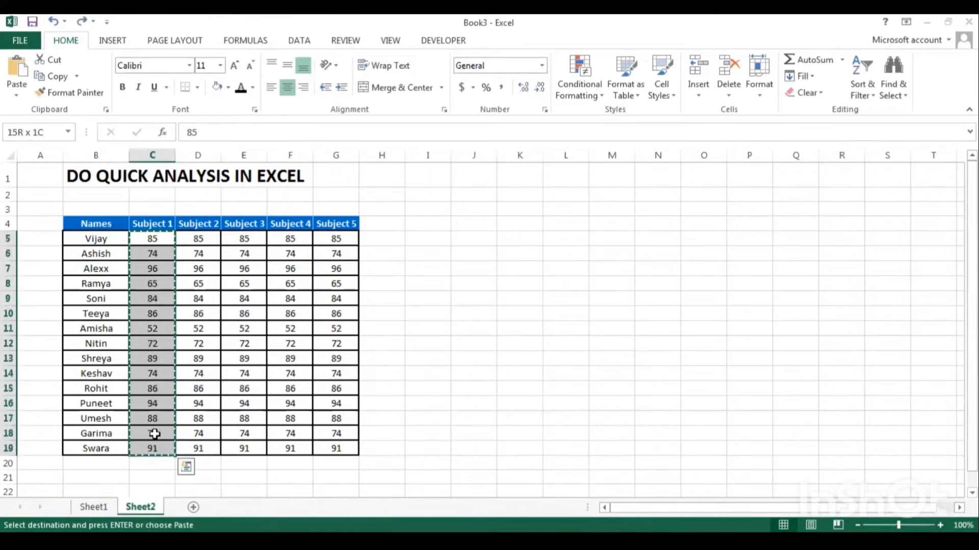
right_click(155, 434)
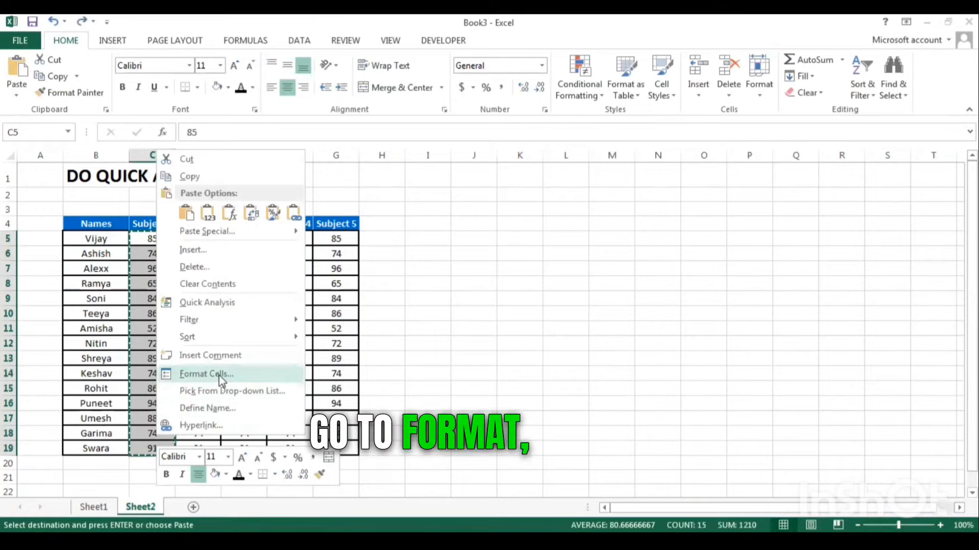
left_click(220, 305)
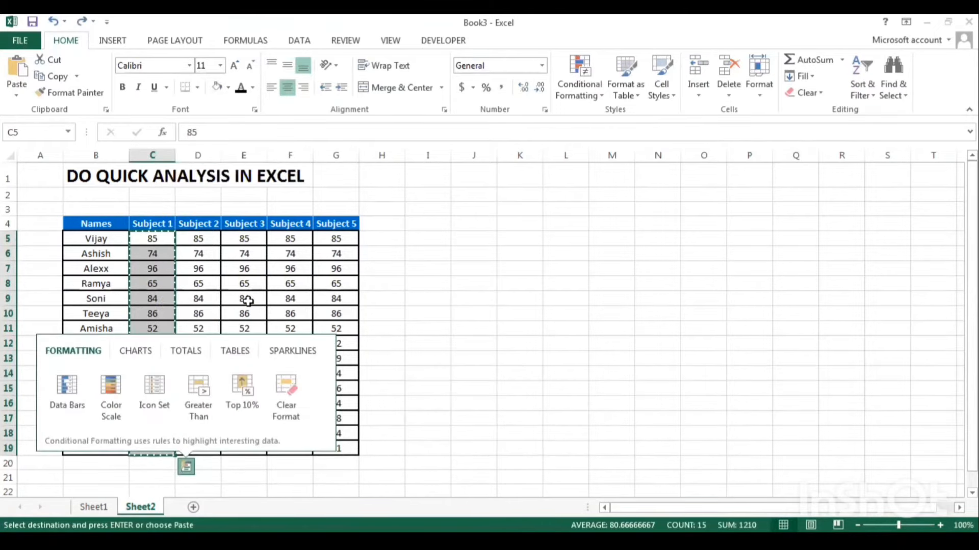
left_click(81, 351)
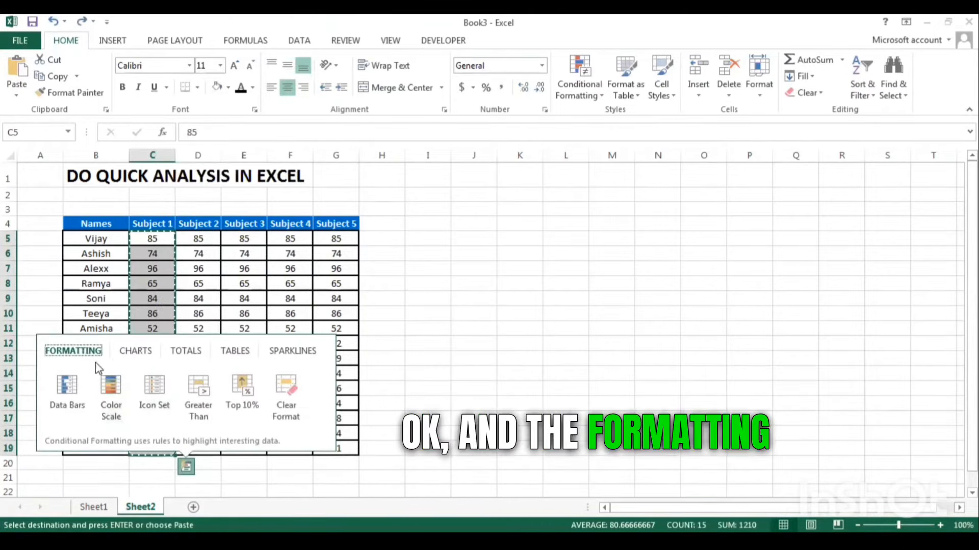
left_click(242, 386)
left_click(237, 373)
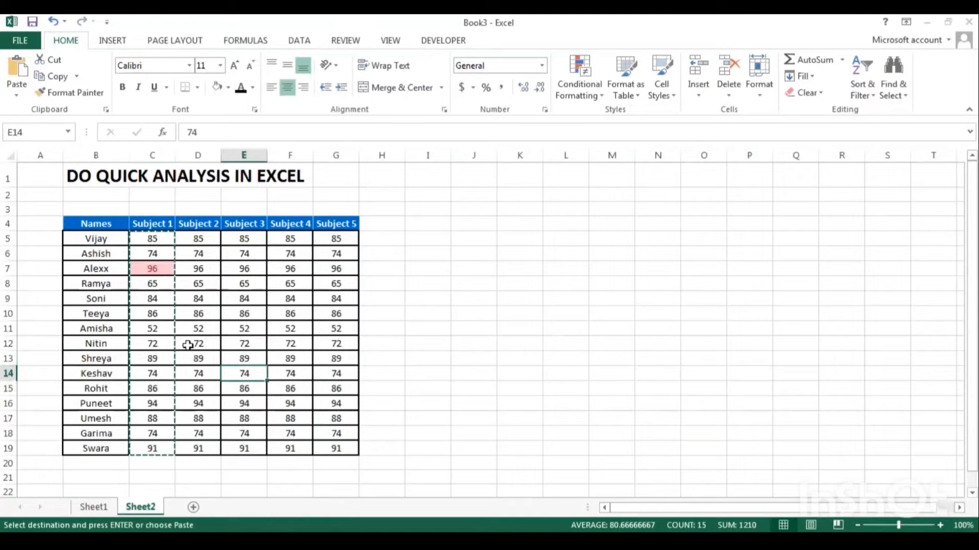
left_click(145, 270)
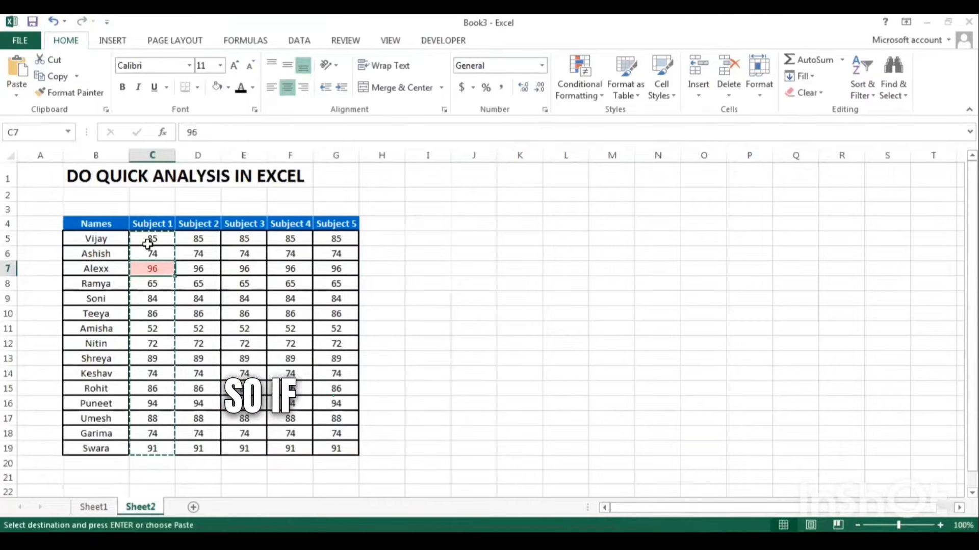
left_click_drag(148, 244, 166, 443)
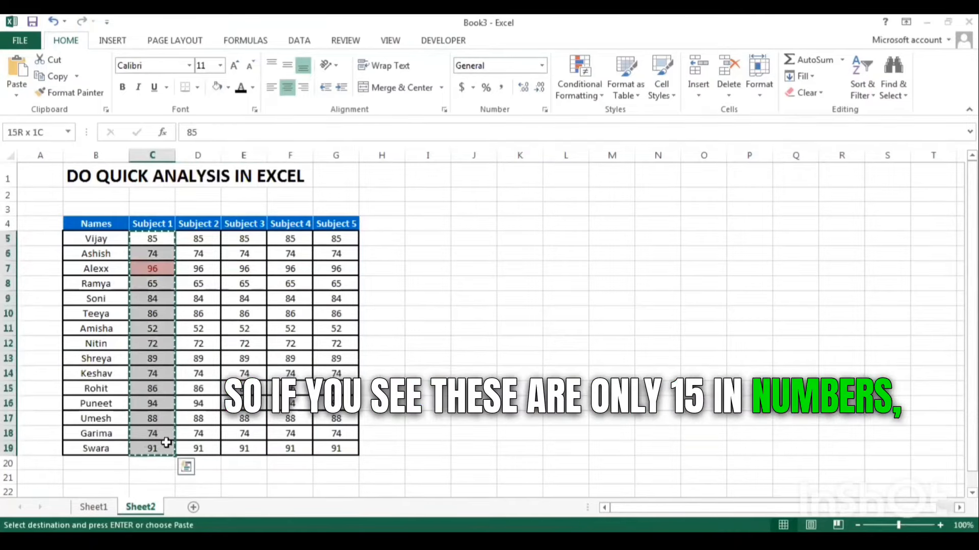
left_click(134, 267)
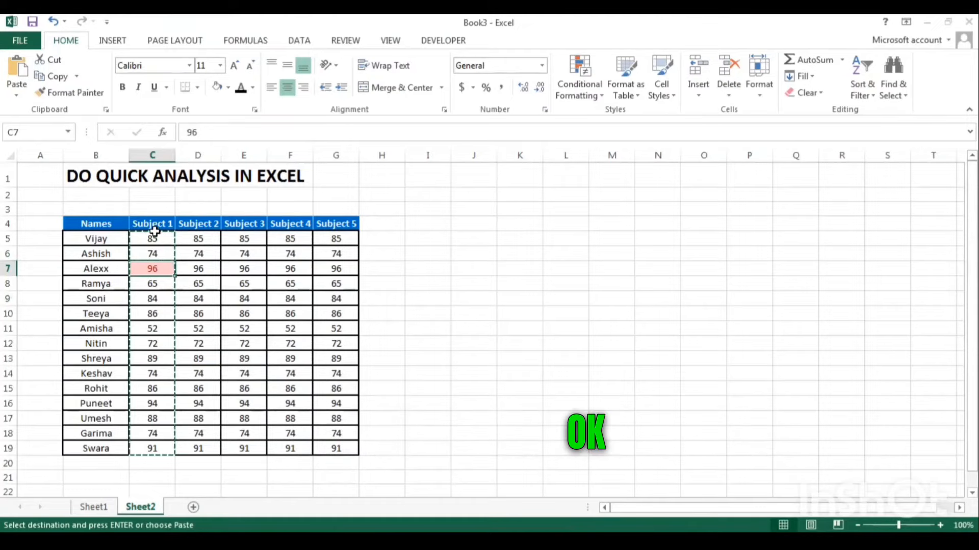
Clear the conditional formatting from the Subject 1 marks in C5:C19 with the Quick Analysis Clear Format option.
left_click_drag(157, 414, 152, 447)
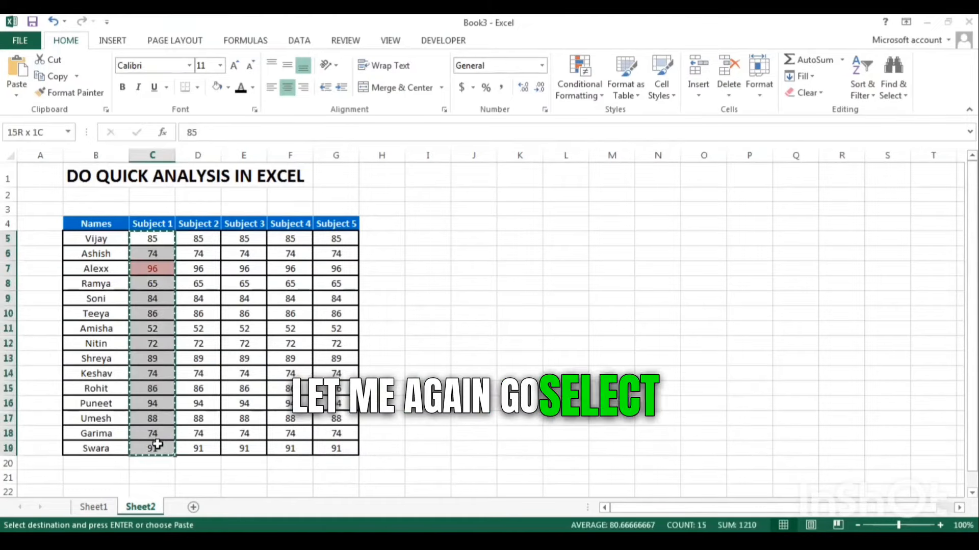
right_click(151, 410)
left_click(236, 282)
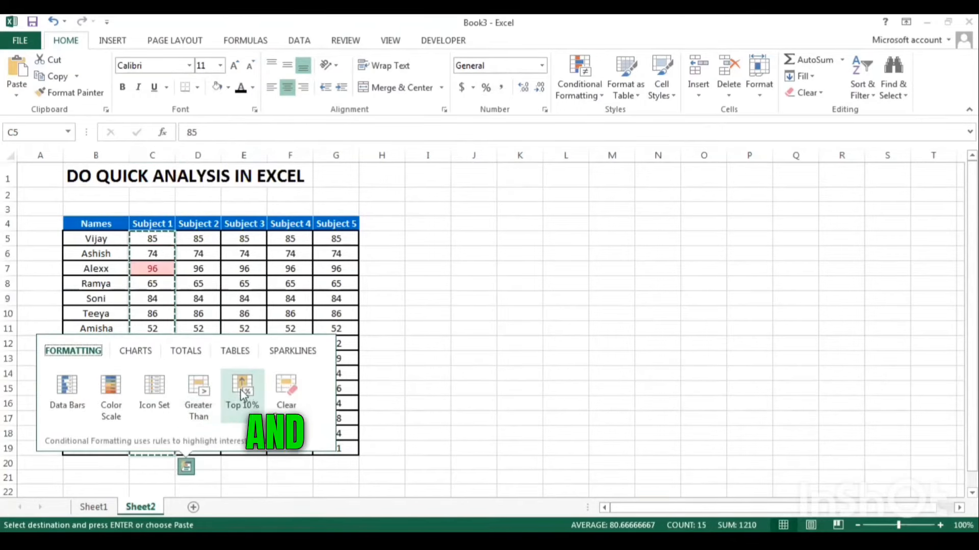
left_click(286, 392)
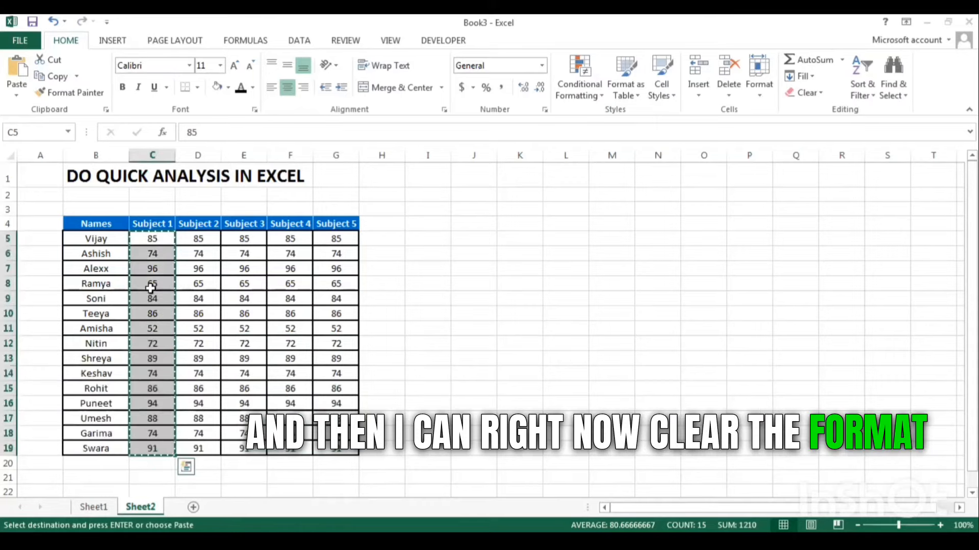
Insert a Quick Analysis Clustered Column chart of the Subject 1 marks in C5:C19 and move it beside the table.
right_click(151, 288)
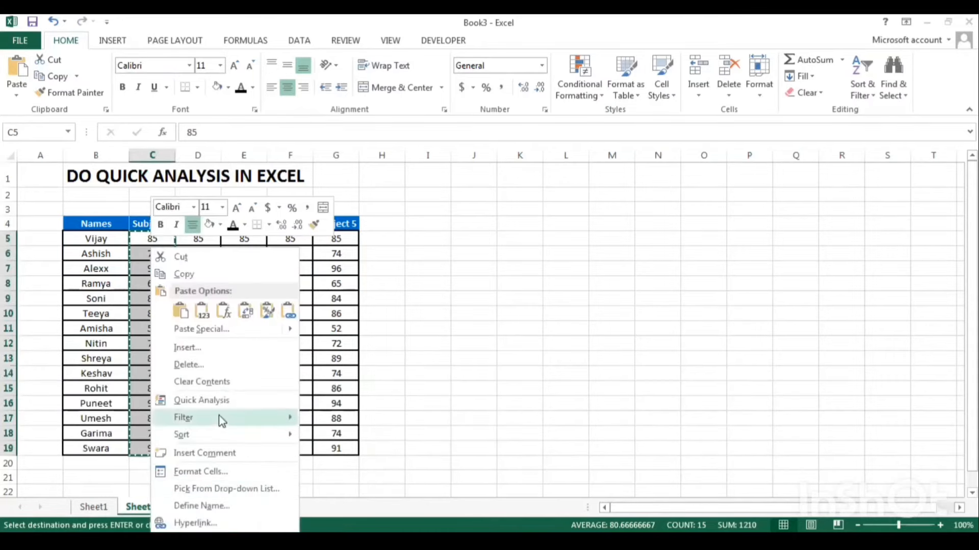
left_click(220, 402)
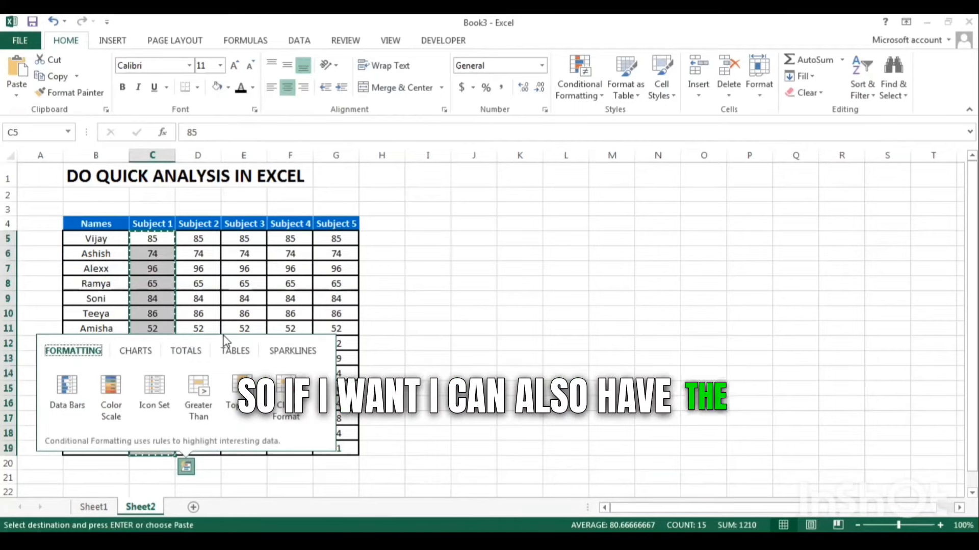
left_click(135, 355)
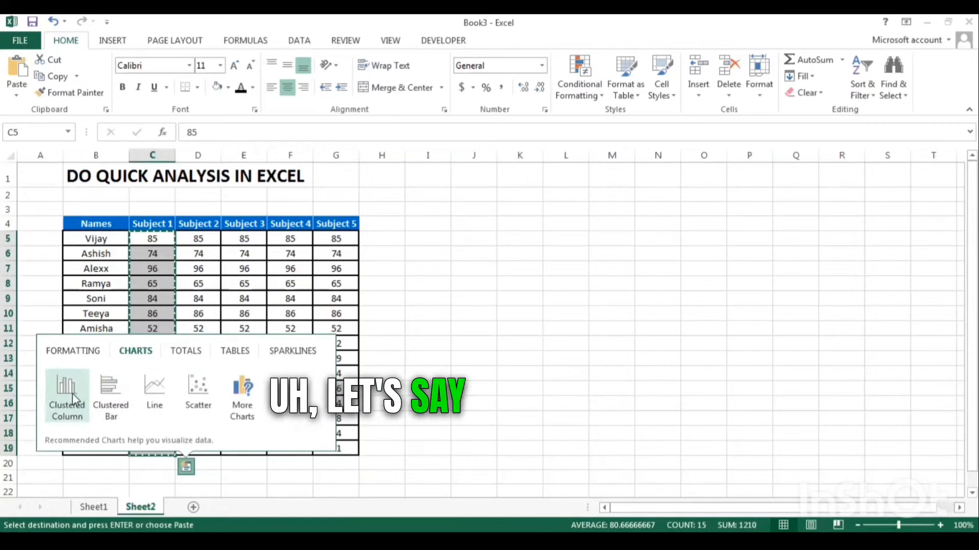
mouse_move(71, 400)
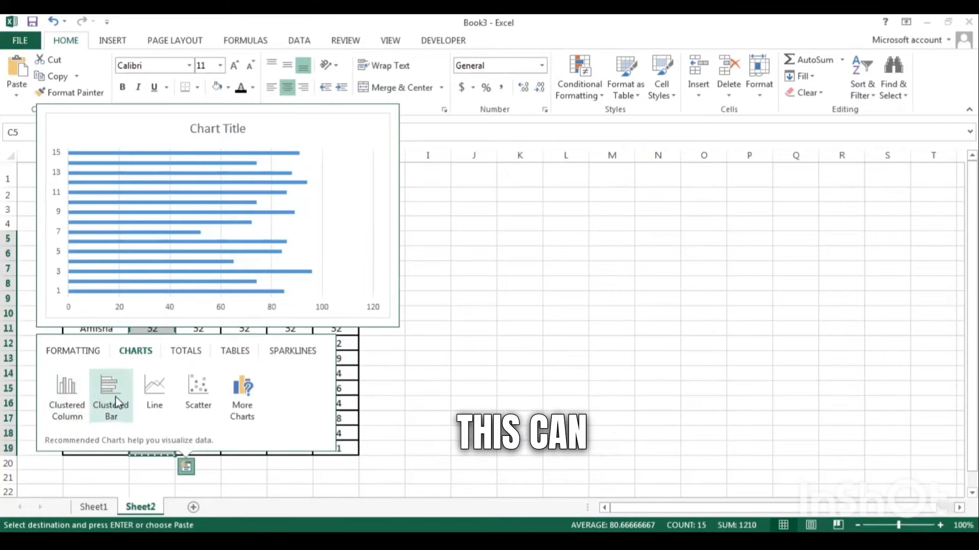
mouse_move(164, 400)
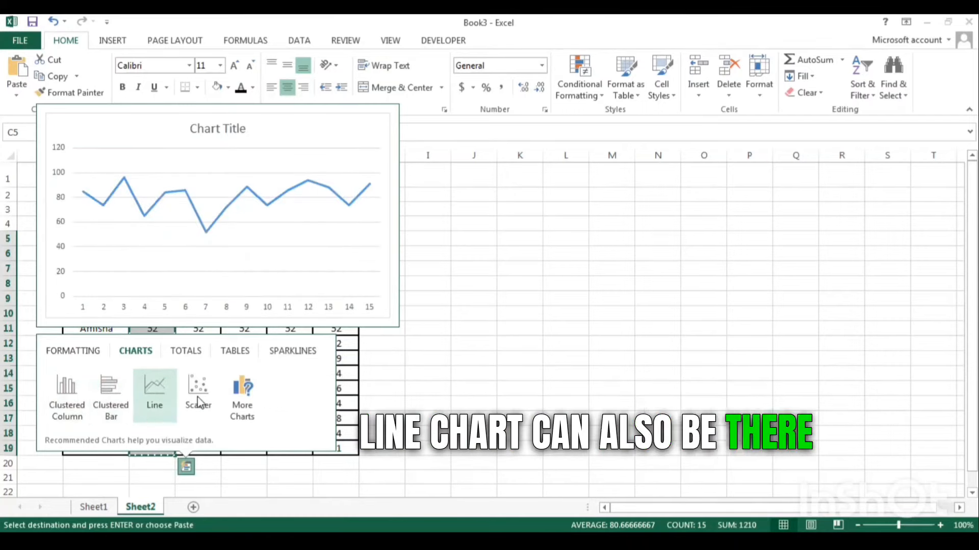
mouse_move(206, 404)
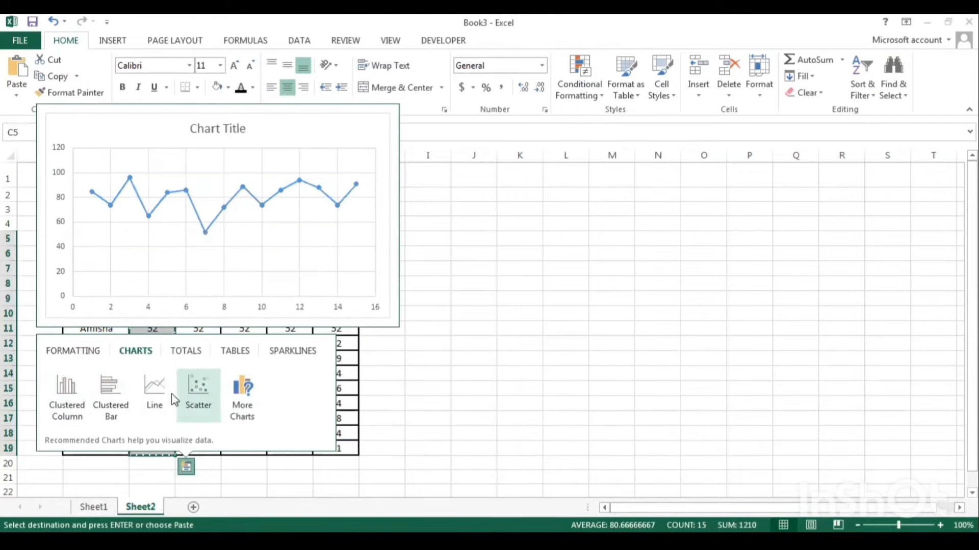
left_click(82, 398)
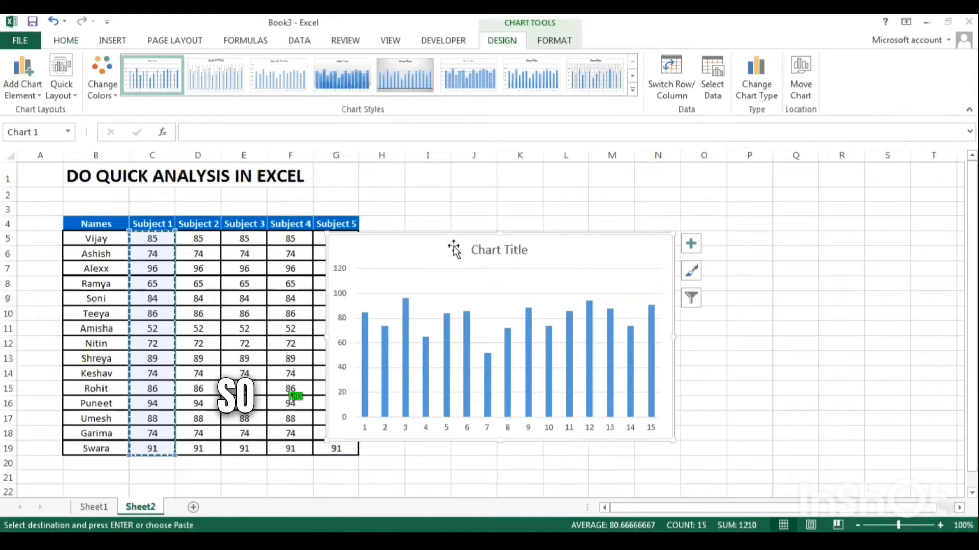
left_click_drag(454, 250, 528, 237)
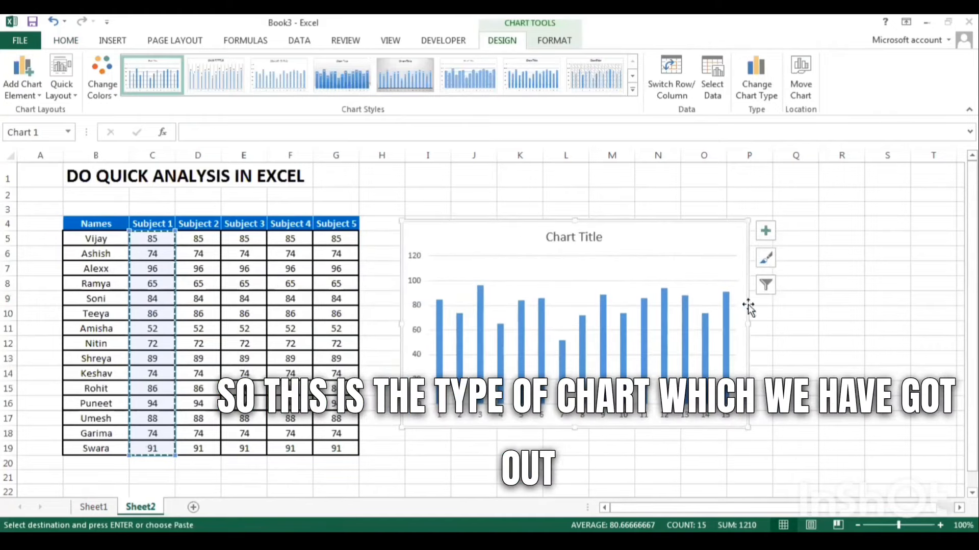
Examine the chart's value and name filters and its data source settings, leaving them without making changes.
left_click(767, 288)
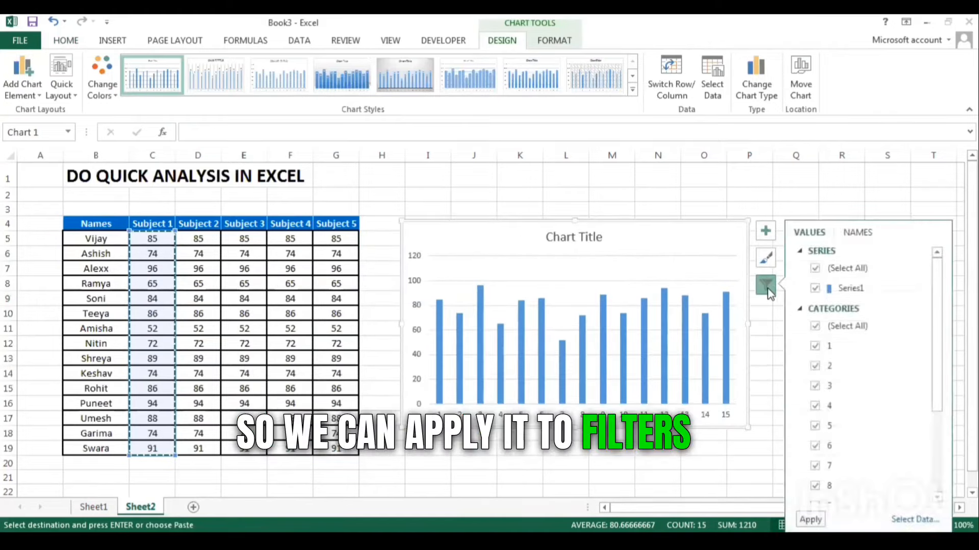
left_click(856, 235)
left_click(817, 234)
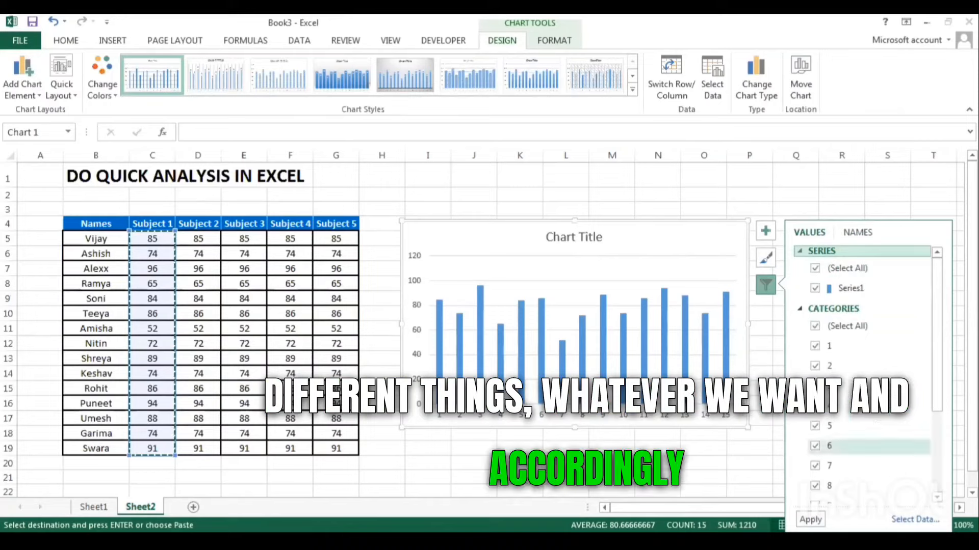
left_click(914, 519)
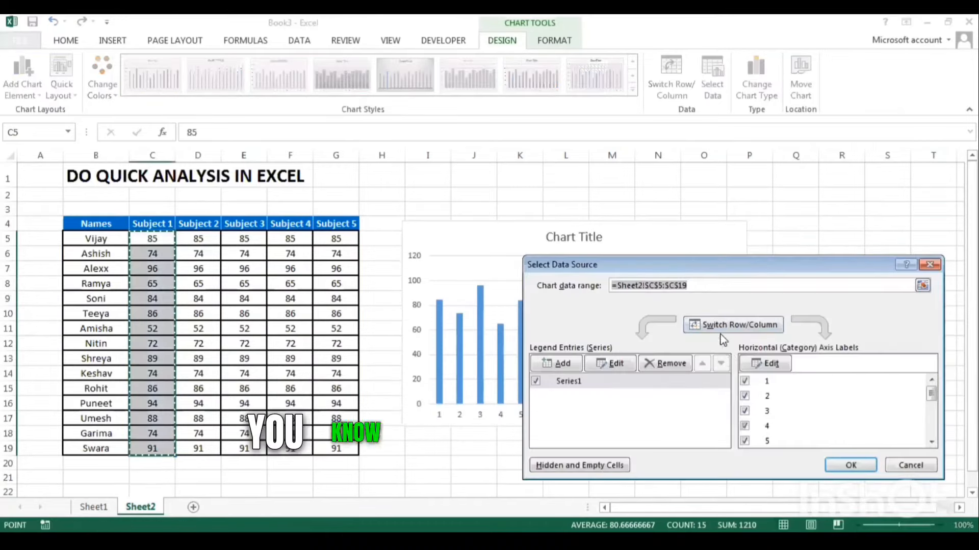
left_click(907, 464)
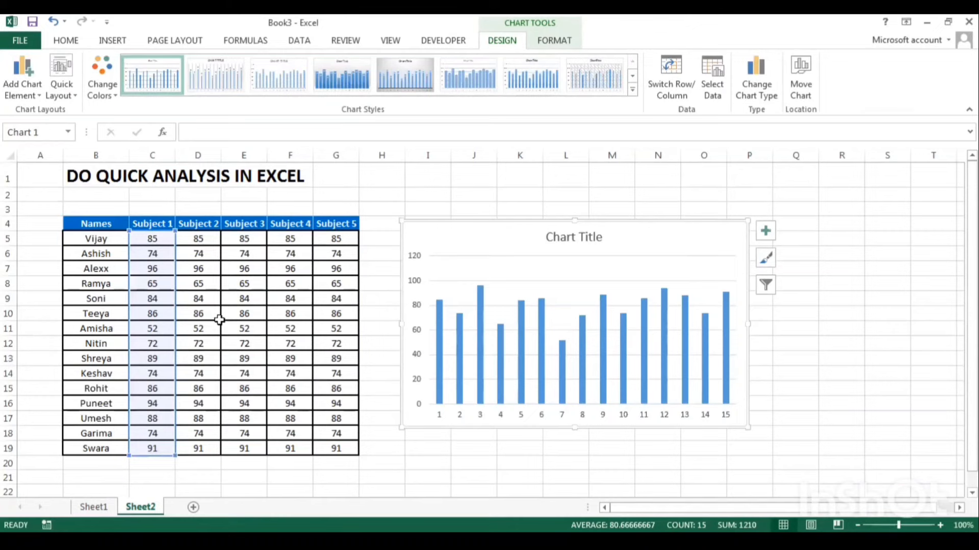
Preview the Quick Analysis Table option for the marks table B4:G19 and add Column sparklines beside each student in column H.
left_click(219, 320)
right_click(220, 325)
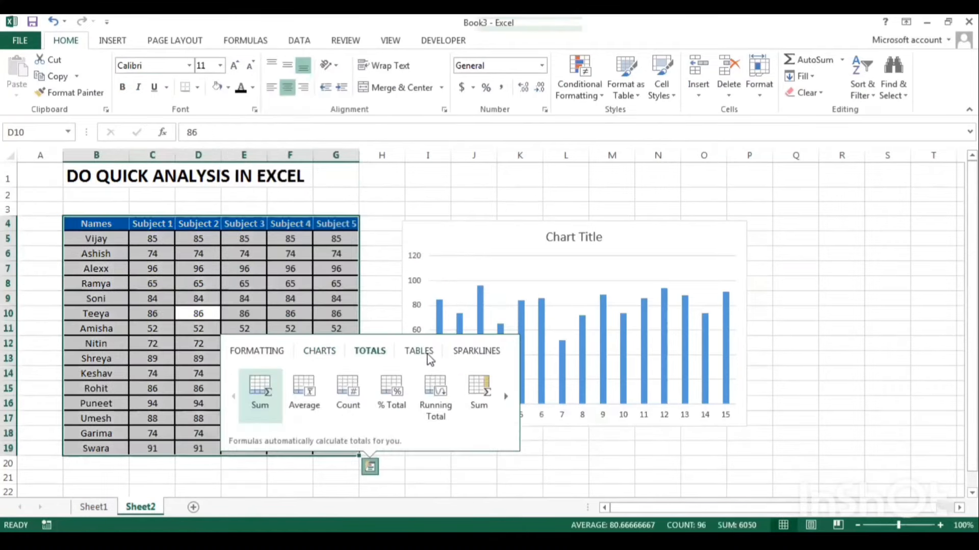
mouse_move(429, 355)
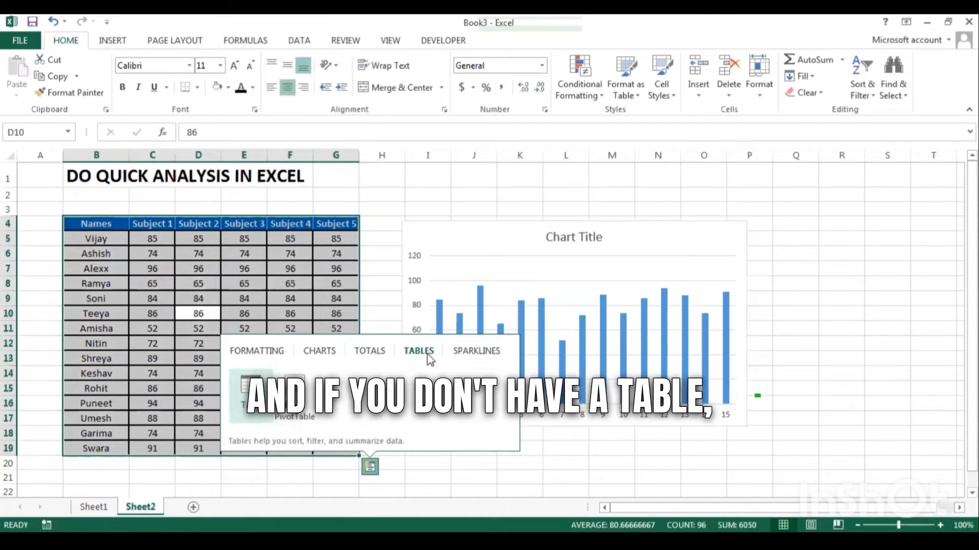
mouse_move(252, 410)
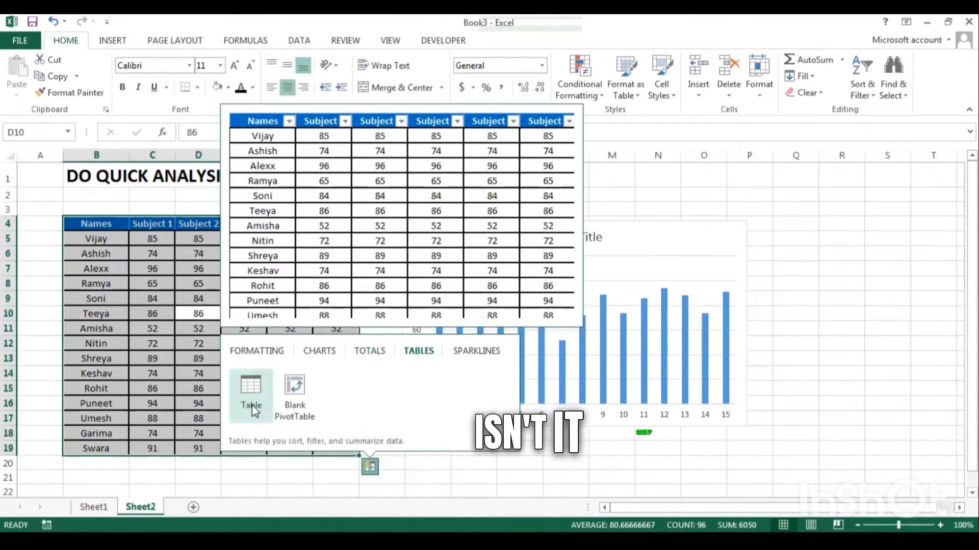
left_click(482, 352)
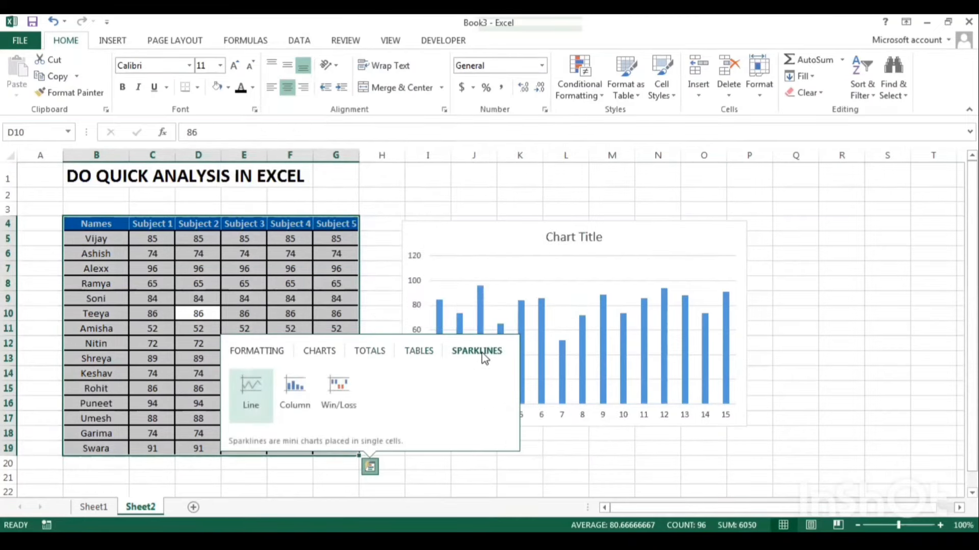
left_click(309, 411)
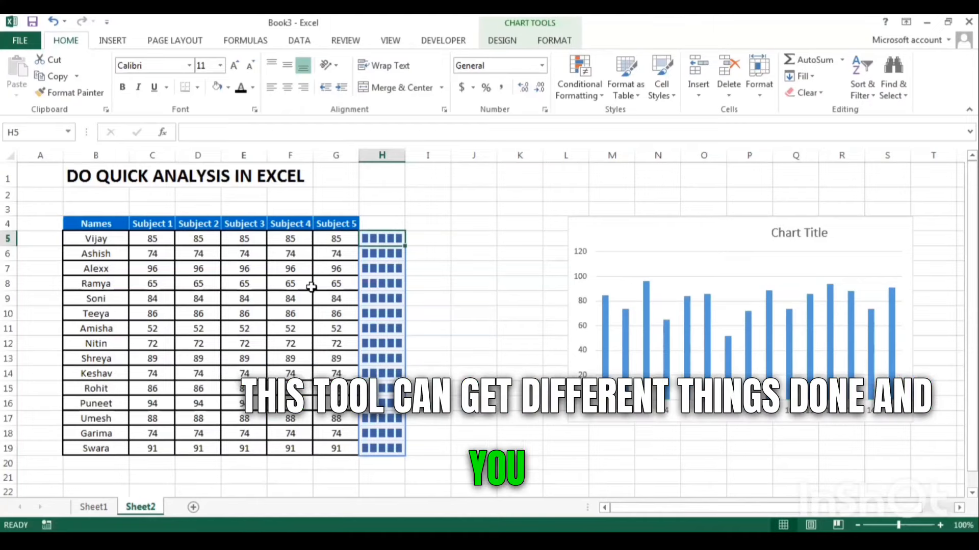
Delete column H containing the sparklines.
left_click(391, 157)
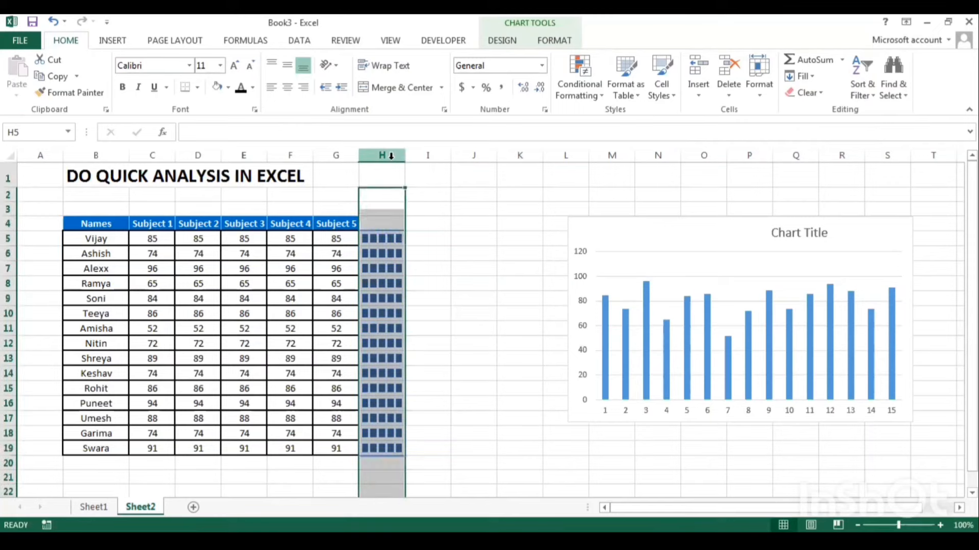
right_click(392, 158)
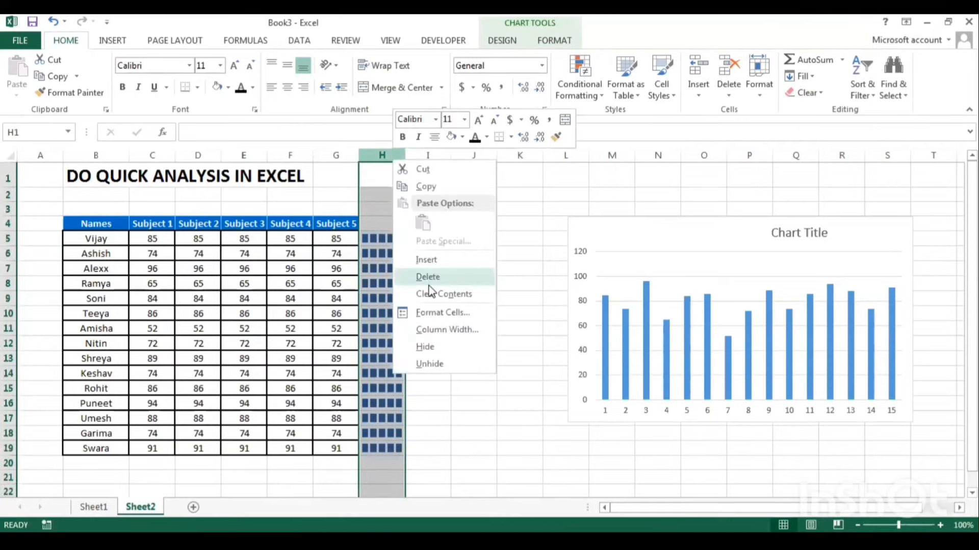
left_click(430, 282)
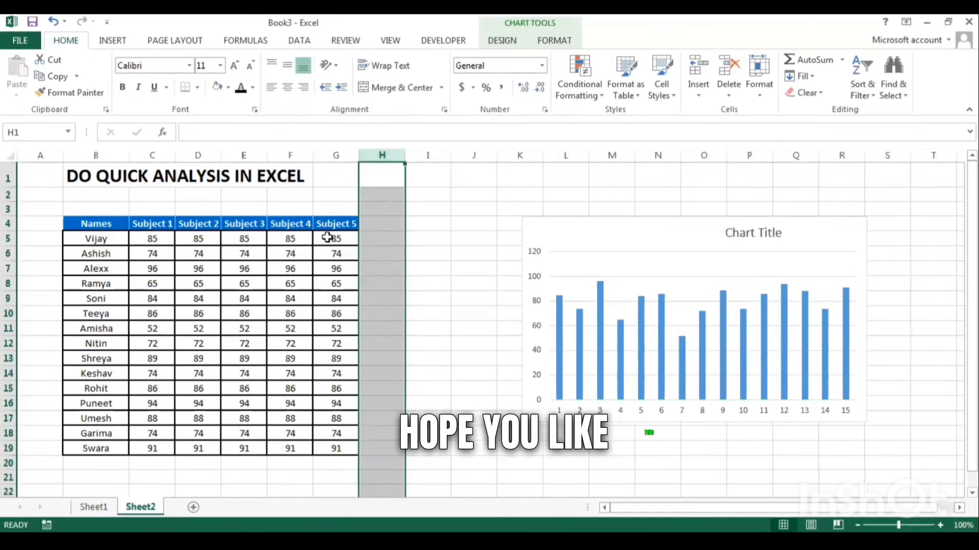